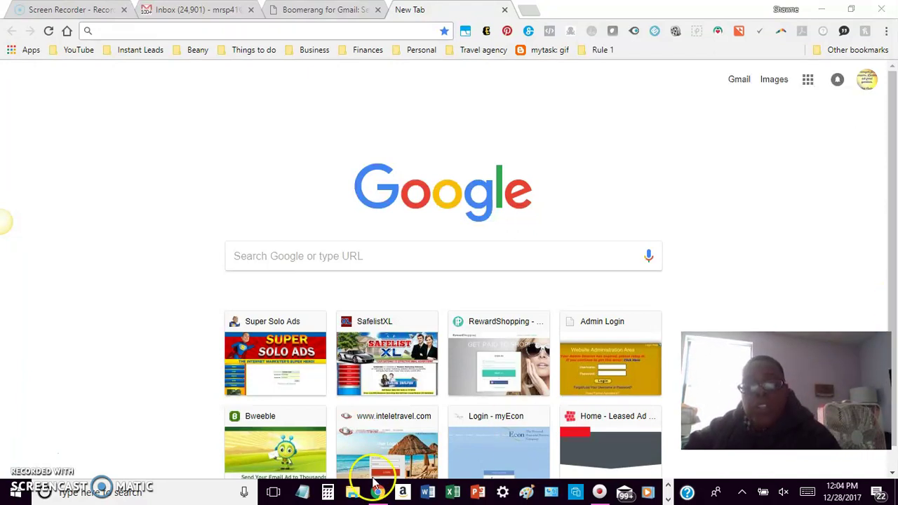
Step: Open the Microsoft Store and search it for "boomerang for gmail"
left_click(17, 495)
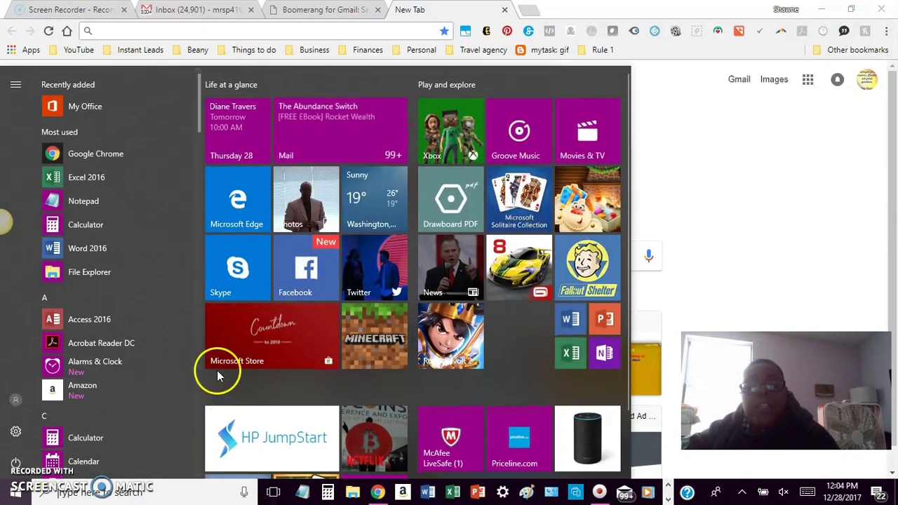
left_click(248, 342)
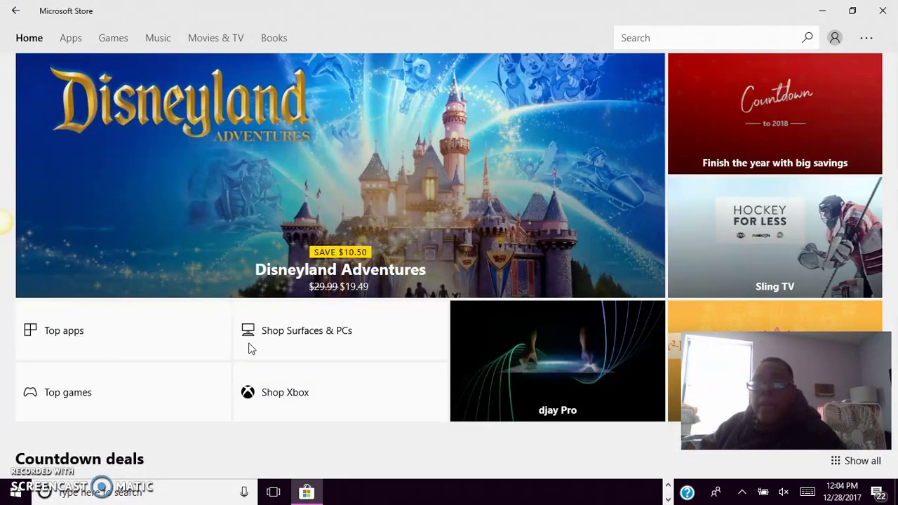
left_click(510, 237)
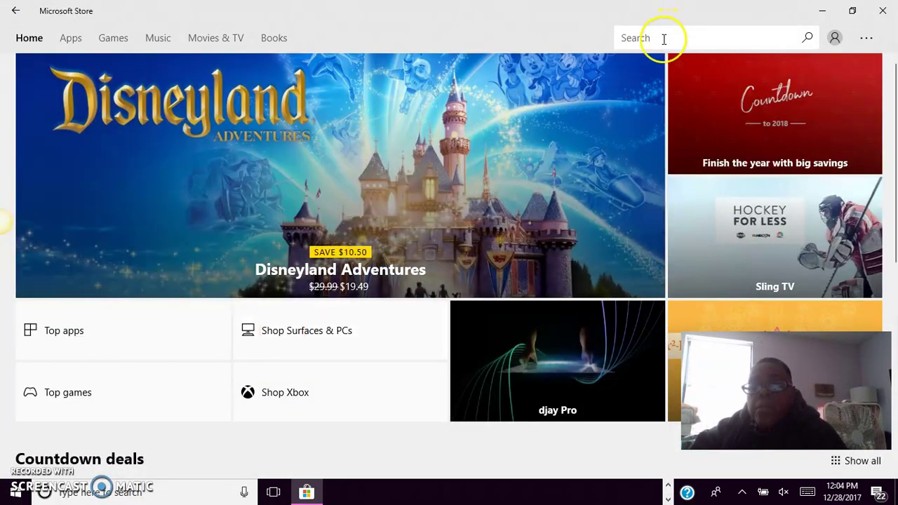
left_click(662, 39)
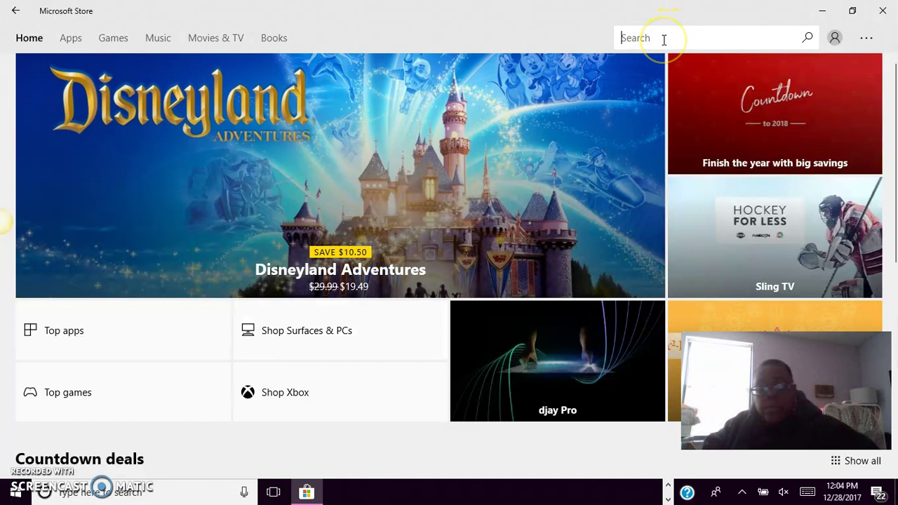
type("bomm")
key("BackSpace")
key("BackSpace")
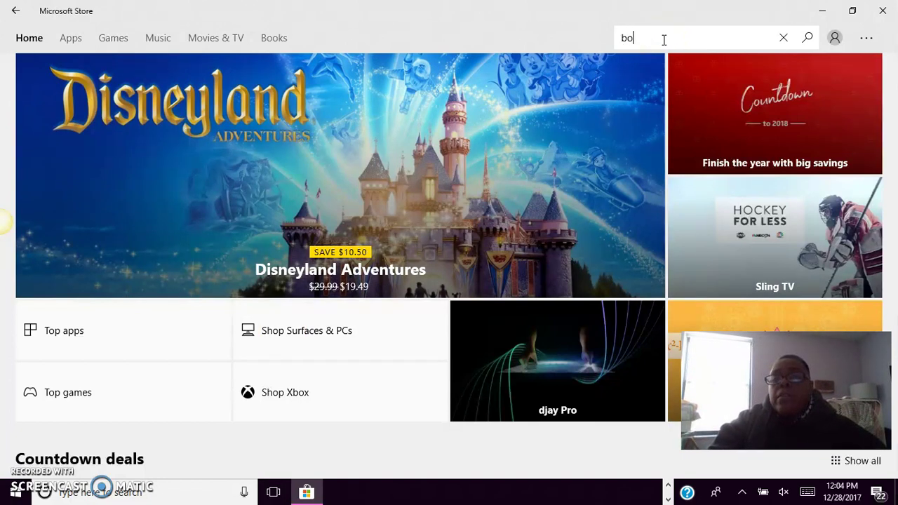
type("omer")
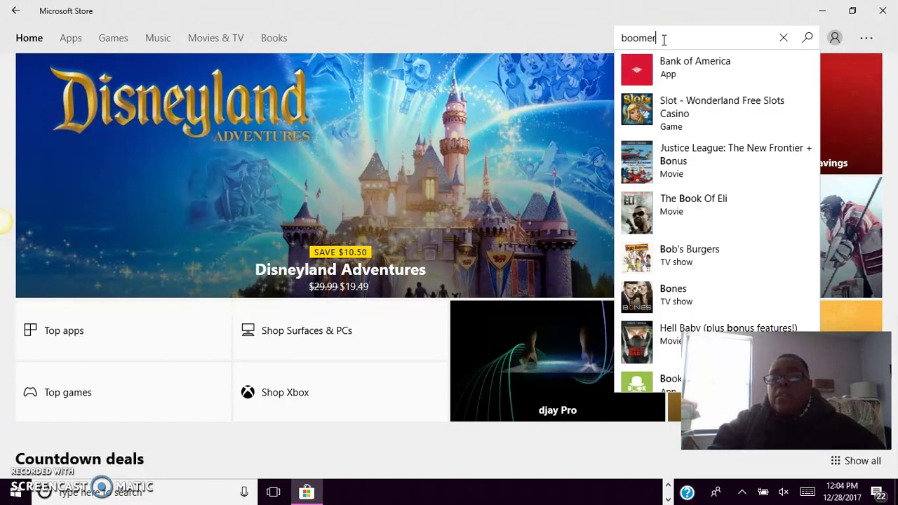
type("ang for gmail")
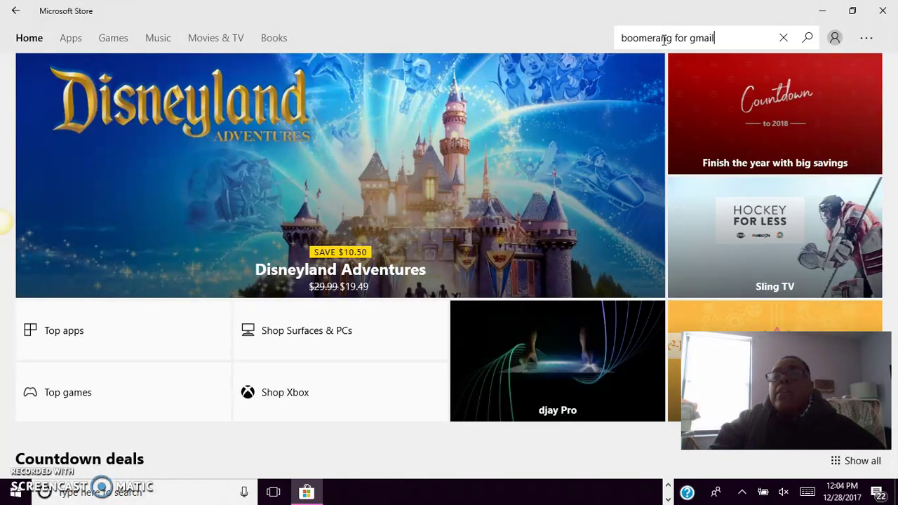
key("Return")
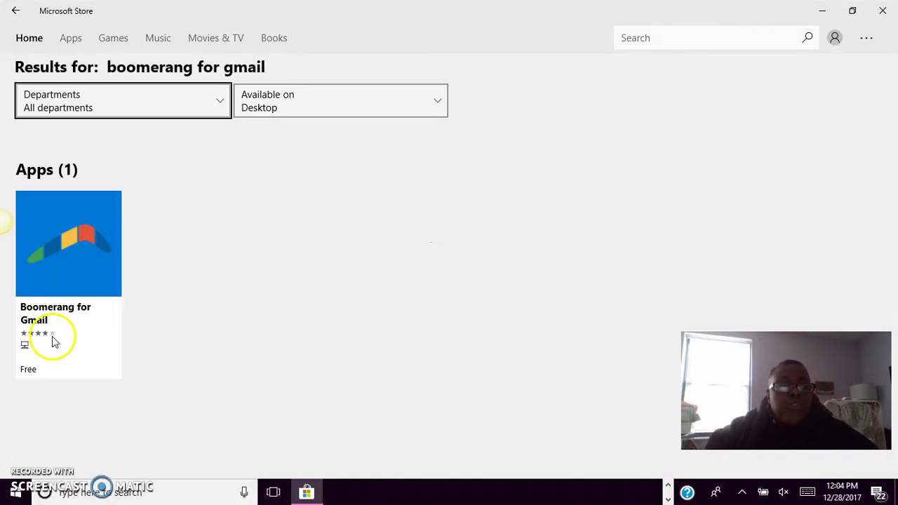
Step: Open the Boomerang for Gmail store page and examine its download option and description
left_click(65, 285)
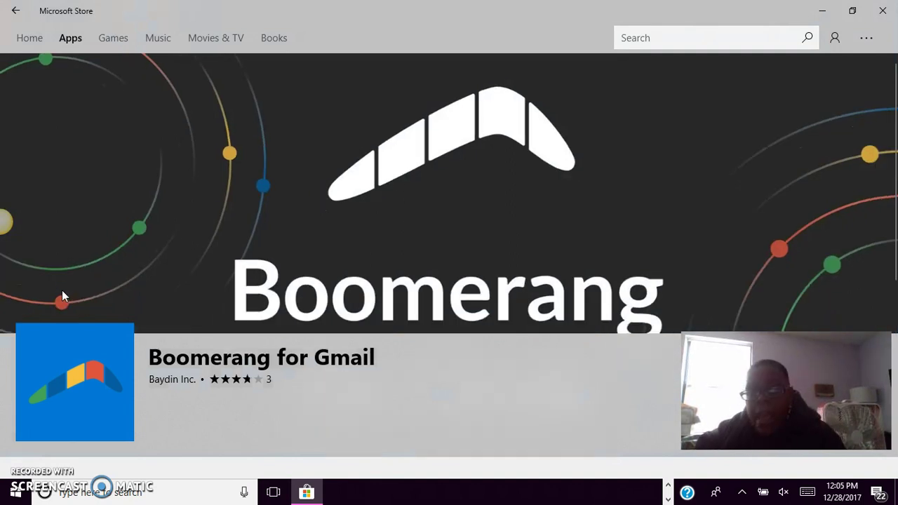
scroll(61, 289, "down", 3)
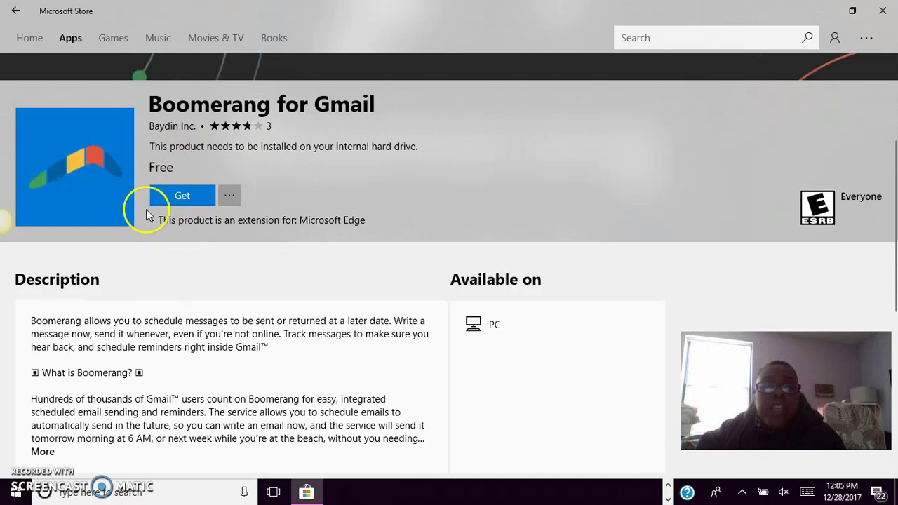
left_click(195, 202)
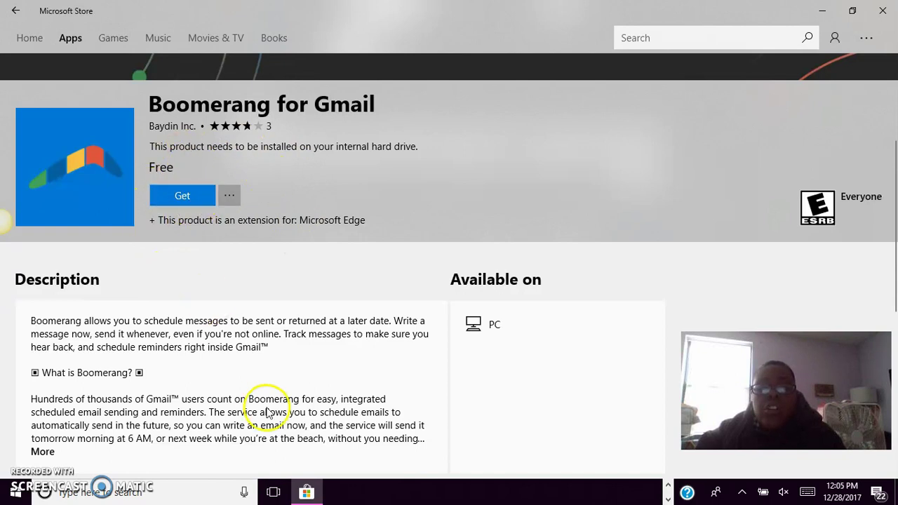
Step: Switch to Gmail in Chrome and open the 7:15 am sent message "How Important Is YOUR HEALTH?"
left_click(667, 488)
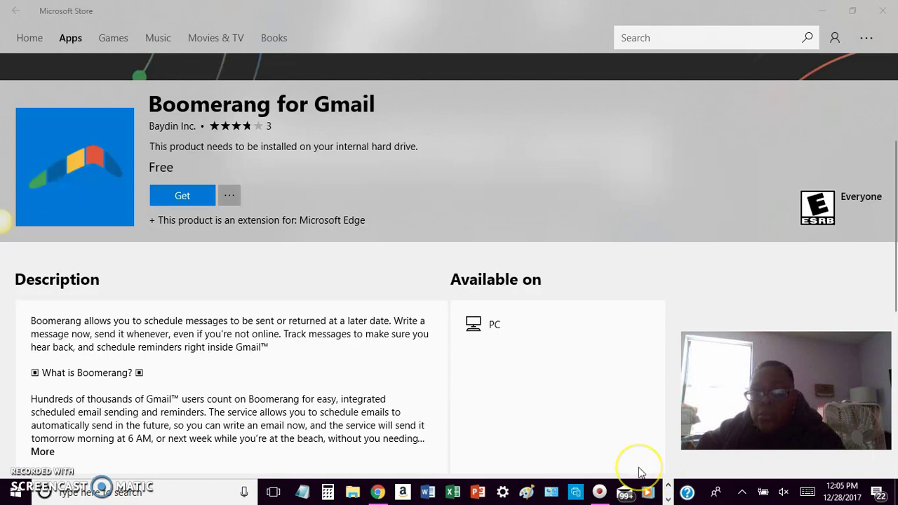
left_click(377, 493)
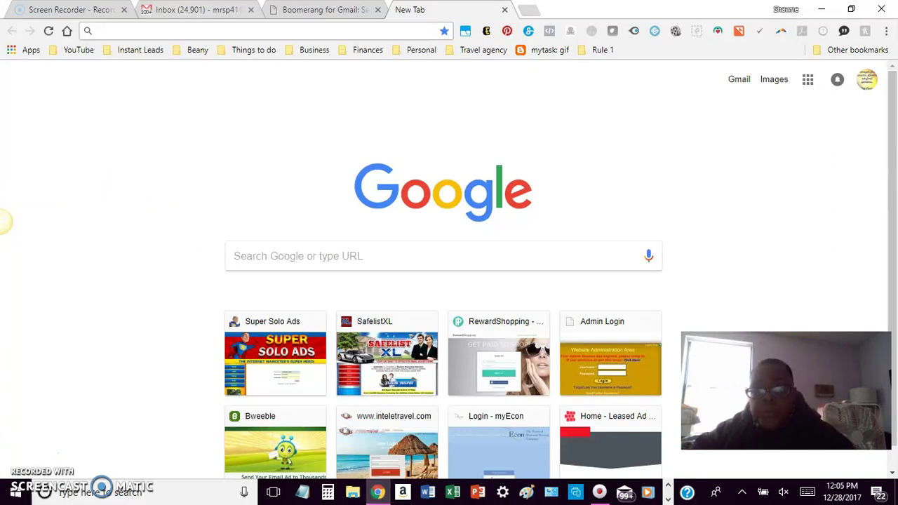
left_click(186, 10)
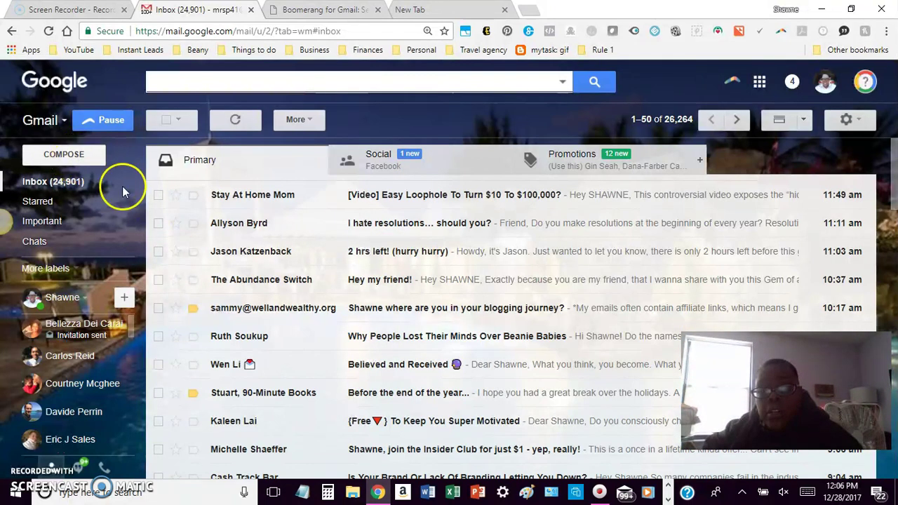
left_click(43, 268)
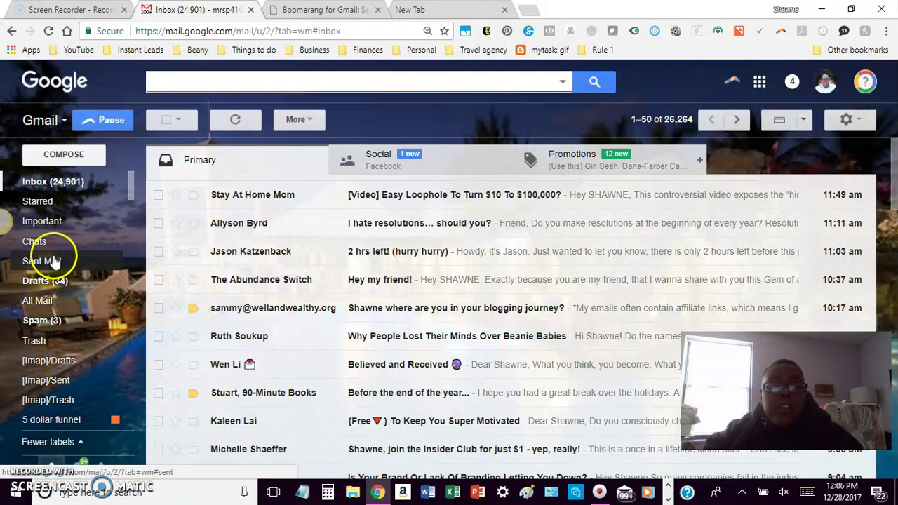
left_click(54, 265)
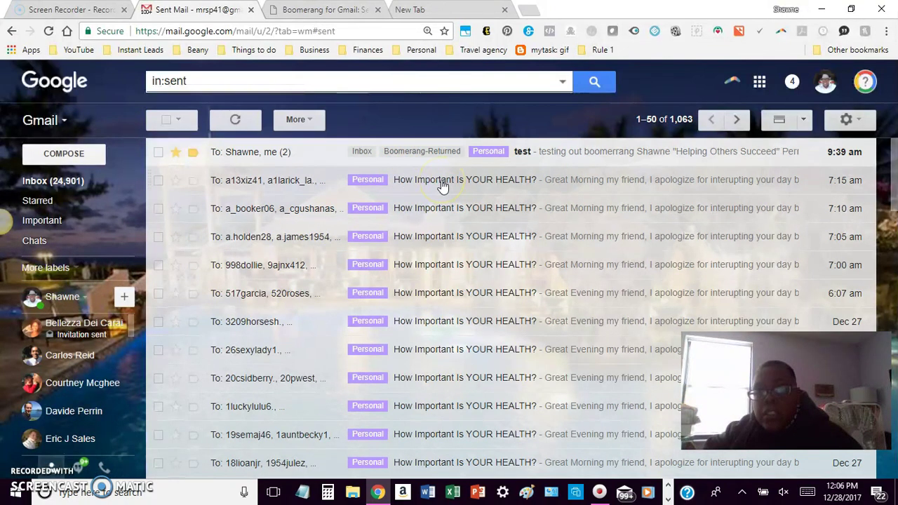
left_click(443, 184)
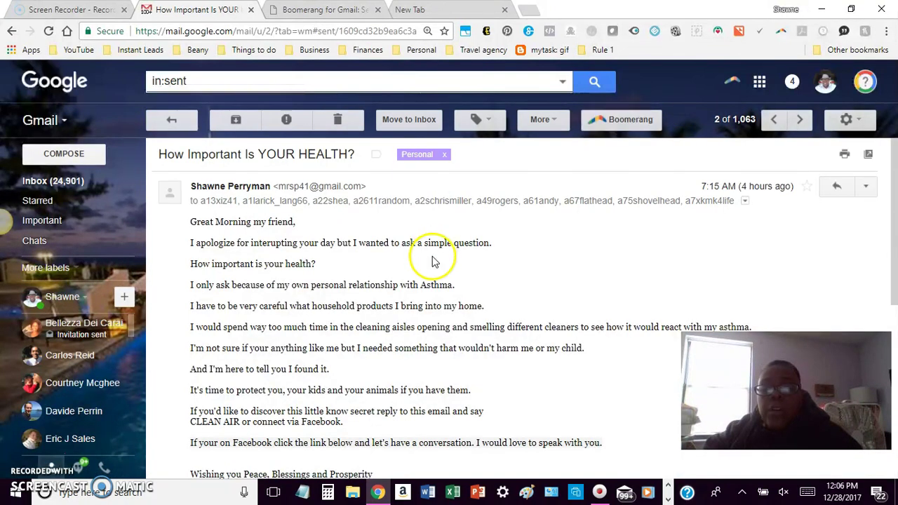
Step: Copy the whole body of the sent message, from the greeting through the P.S. paragraph
scroll(433, 256, "down", 4)
scroll(423, 260, "up", 2)
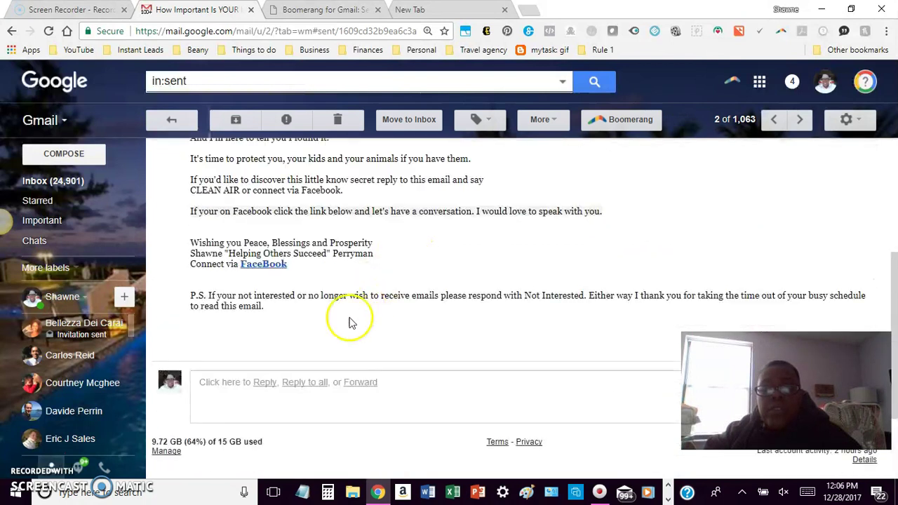
left_click_drag(274, 341, 190, 219)
right_click(217, 225)
left_click(237, 235)
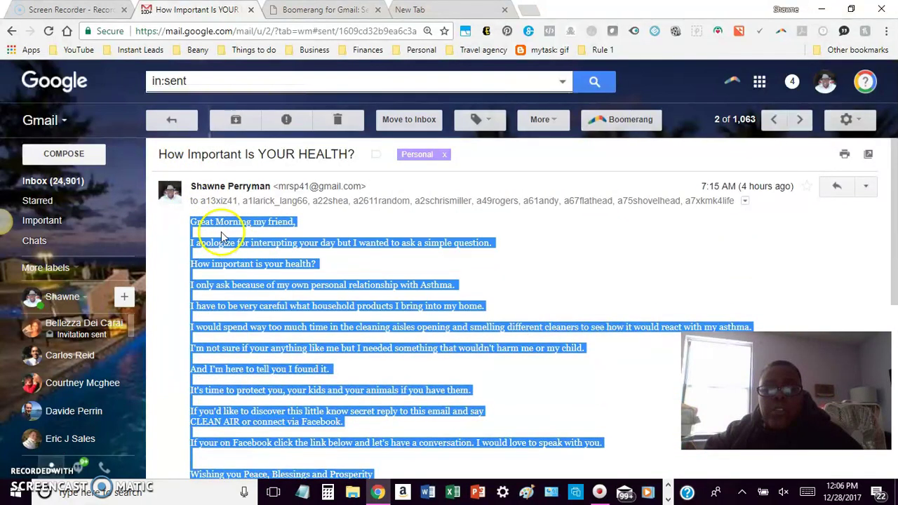
Step: Compose a new message and replace its default signature with the copied email body
left_click(64, 154)
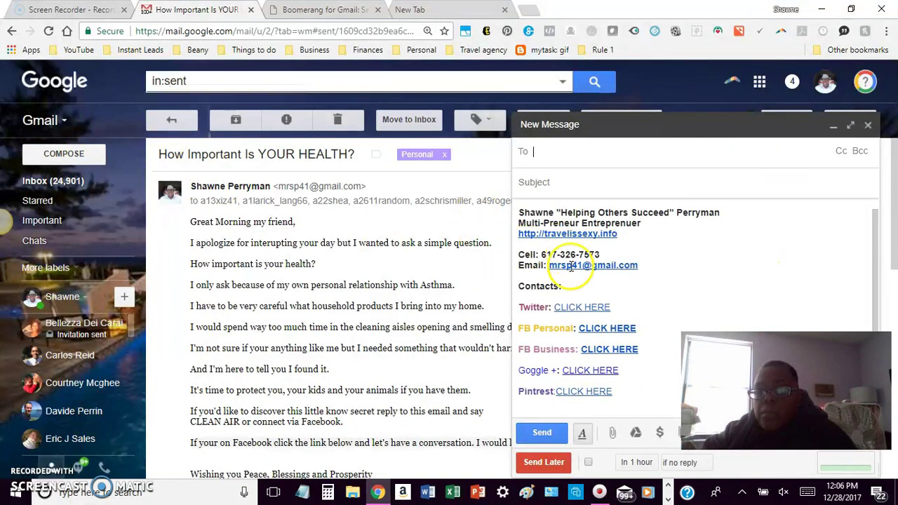
left_click(622, 395)
scroll(621, 379, "down", 3)
mouse_move(619, 341)
left_mouse_down()
mouse_move(533, 320)
mouse_move(525, 170)
mouse_move(538, 234)
left_mouse_up()
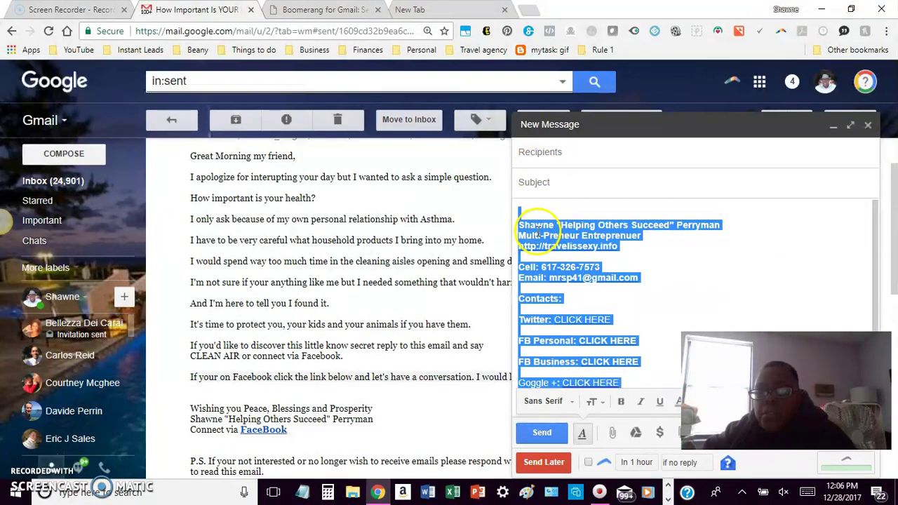
right_click(554, 234)
left_click(566, 259)
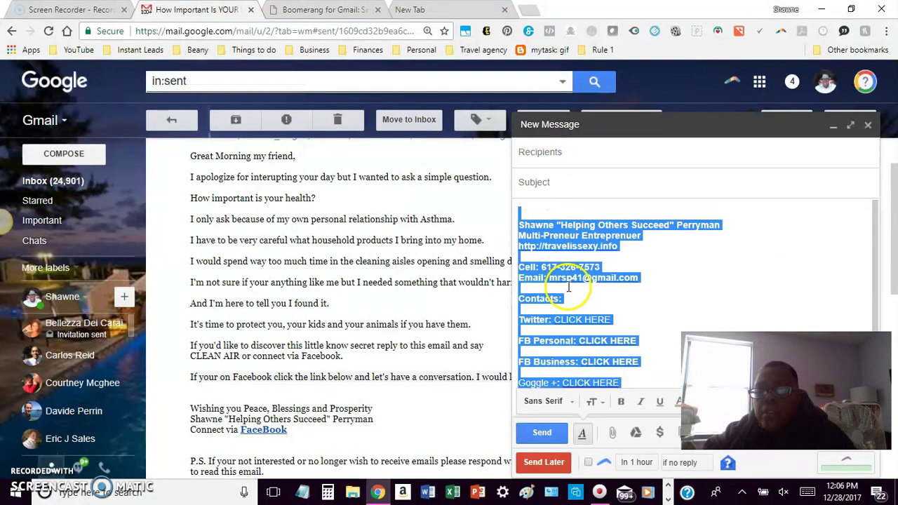
key("ctrl+v")
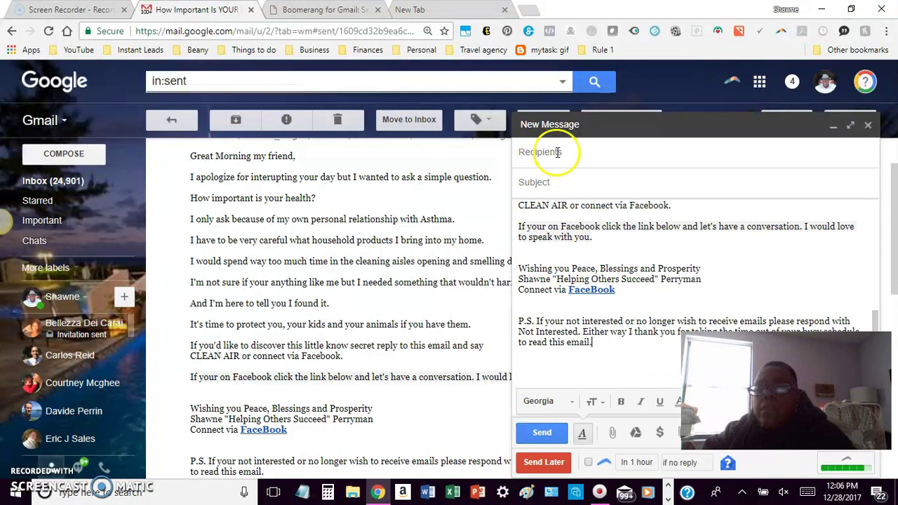
Step: Address the new message to the sender's own other Gmail contact and set the subject to "TEST 2"
left_click(557, 152)
type("s")
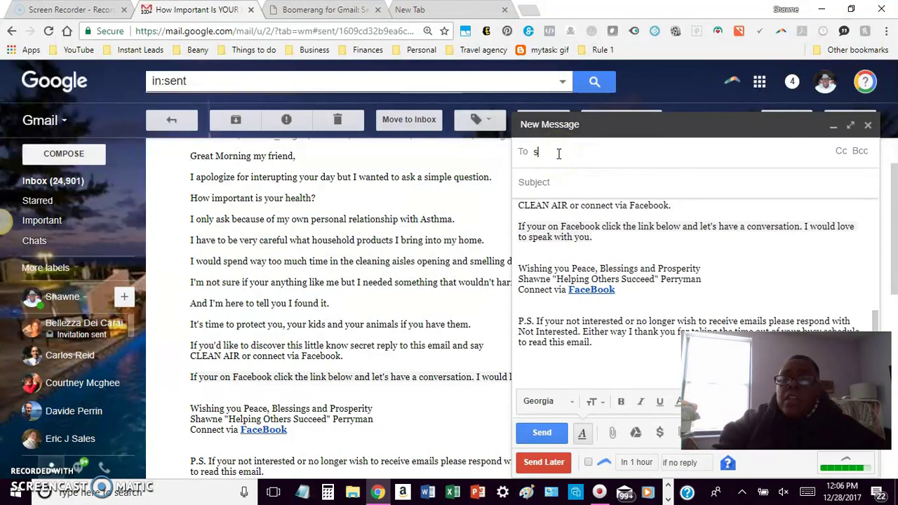
type("ha")
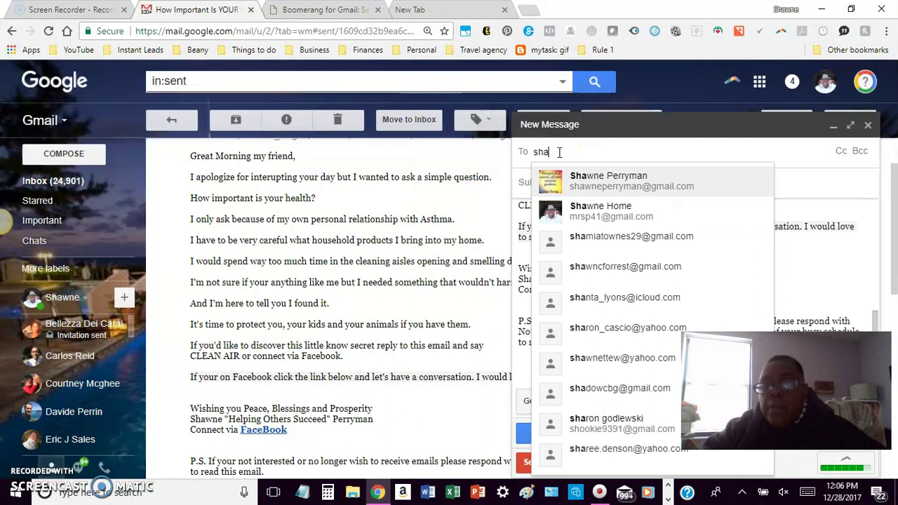
left_click(574, 180)
left_click(565, 182)
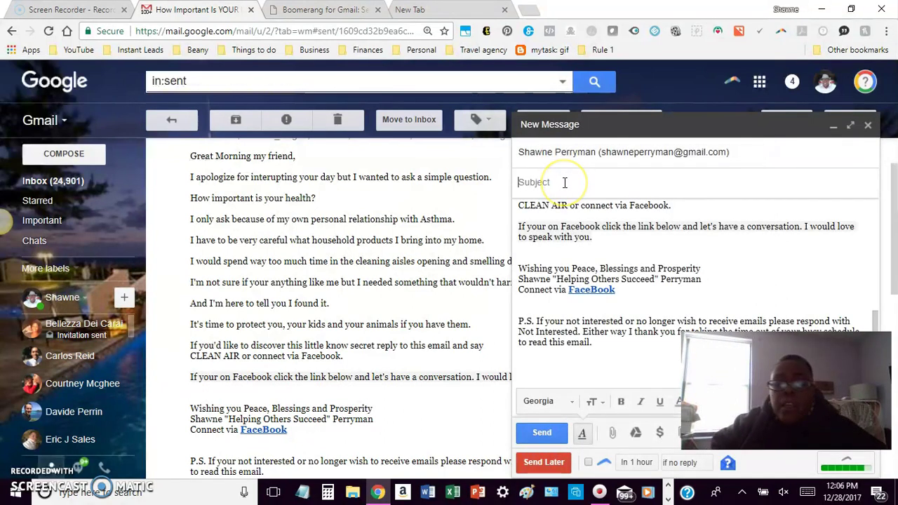
type("e")
key("BackSpace")
type("TES")
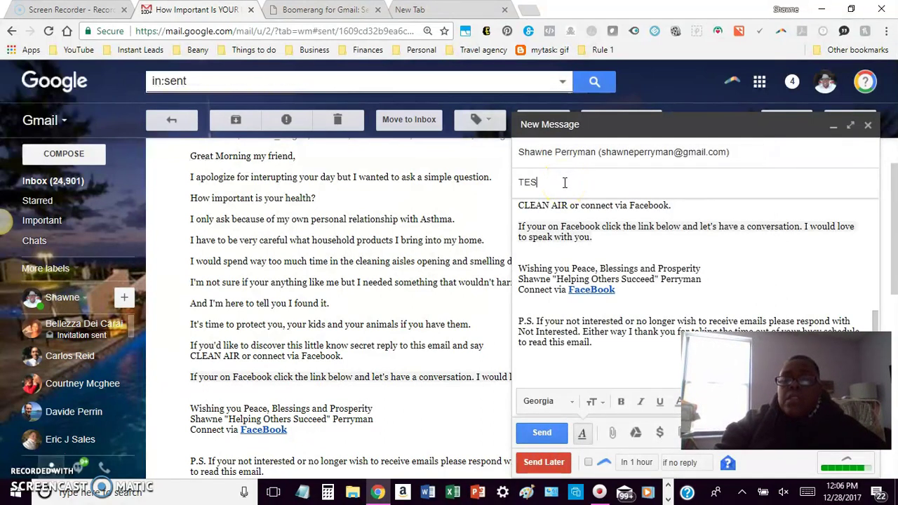
type("T 2")
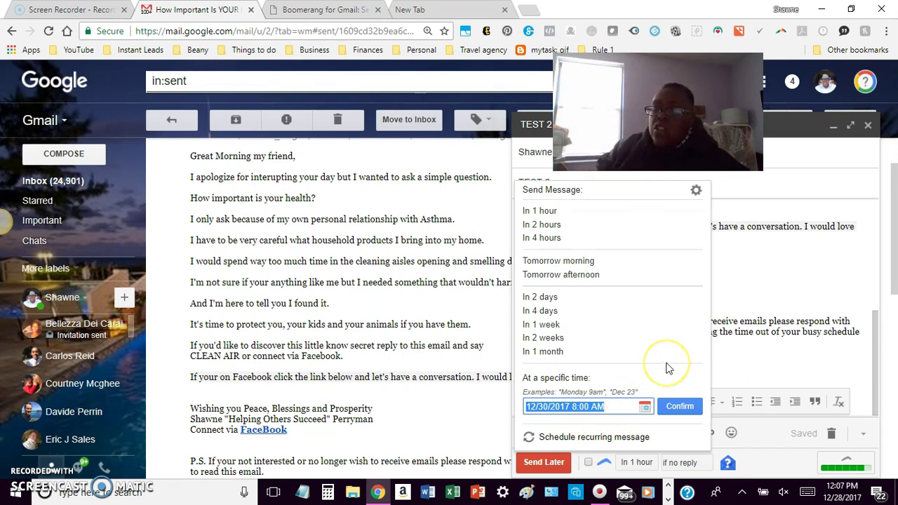
Step: Schedule the message with Boomerang's Send Later for the specific time 12/28 12:15PM
type("12/2/")
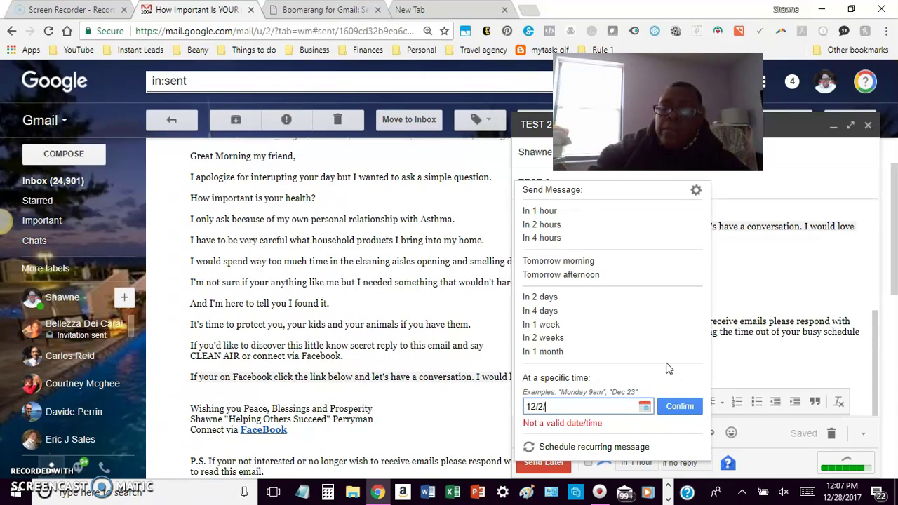
key("BackSpace")
type("8")
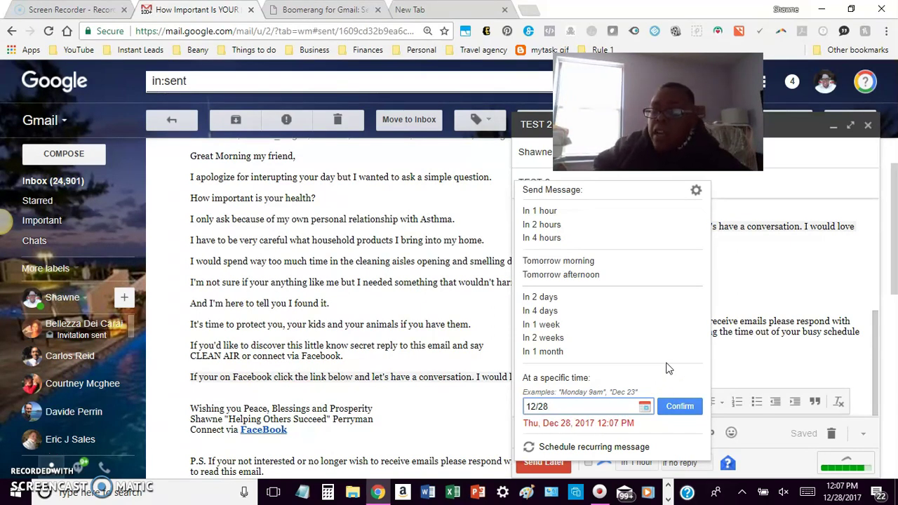
type(" 12:15PM")
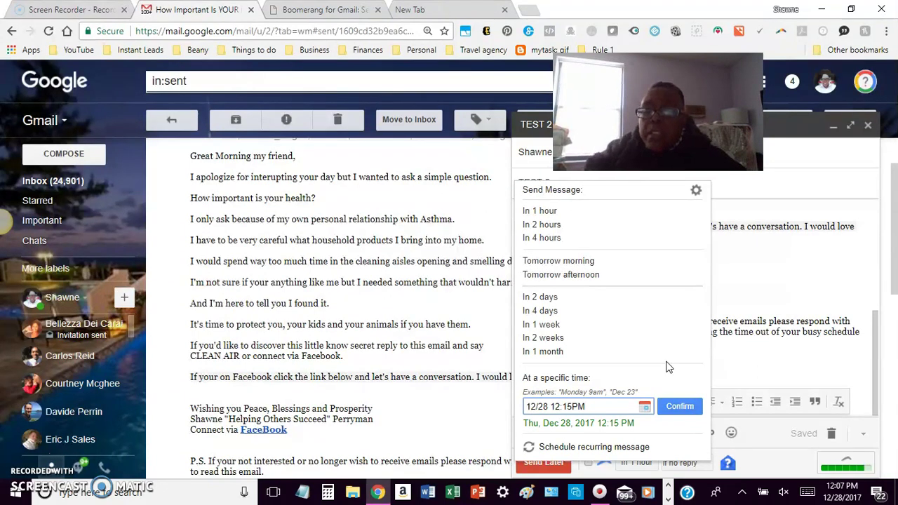
left_click(675, 410)
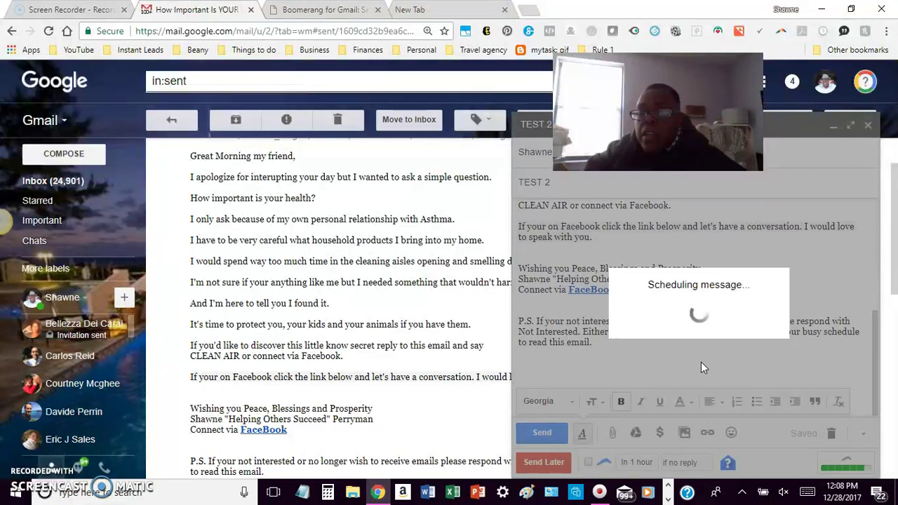
left_click(713, 338)
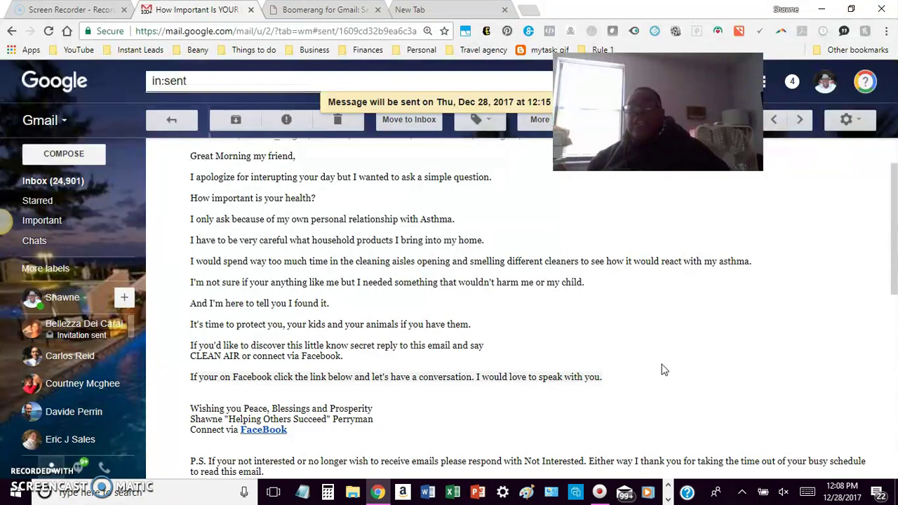
Step: Open Boomerang's page for managing scheduled messages and show the messages waiting to be sent later
left_click(661, 364)
left_click(703, 281)
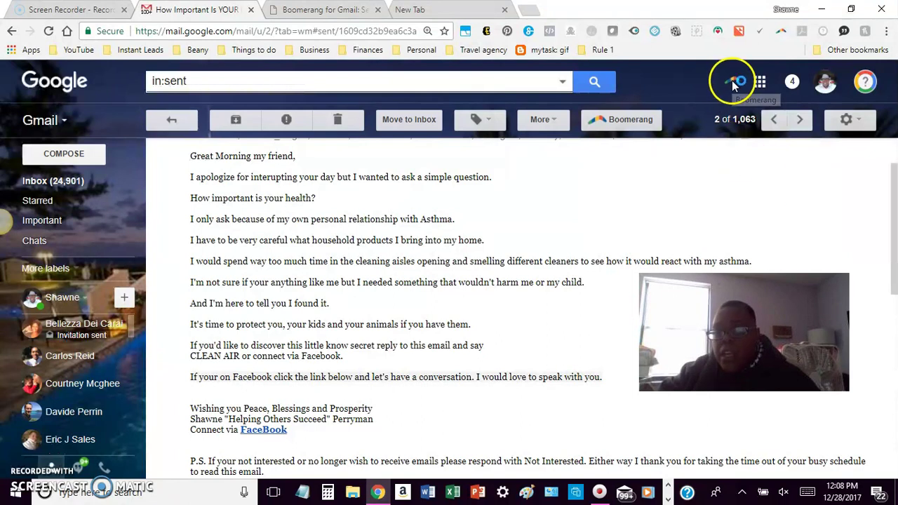
left_click(732, 83)
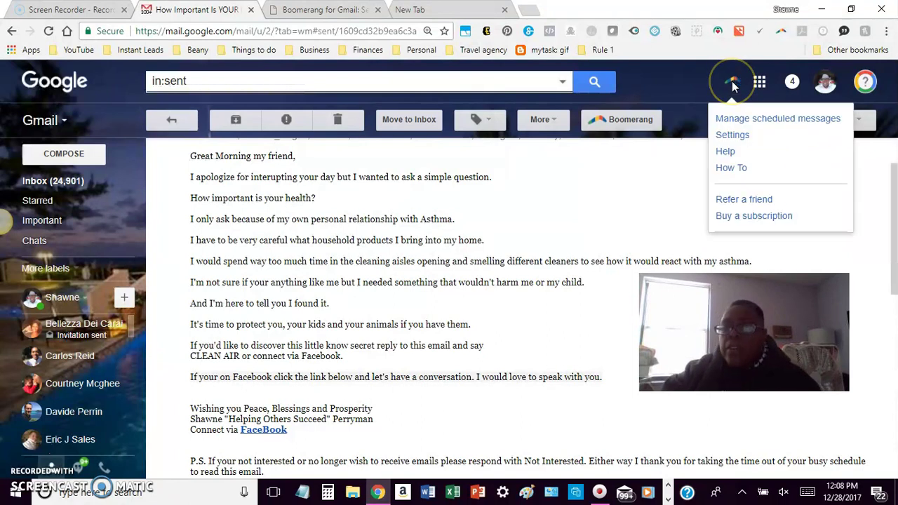
left_click(740, 120)
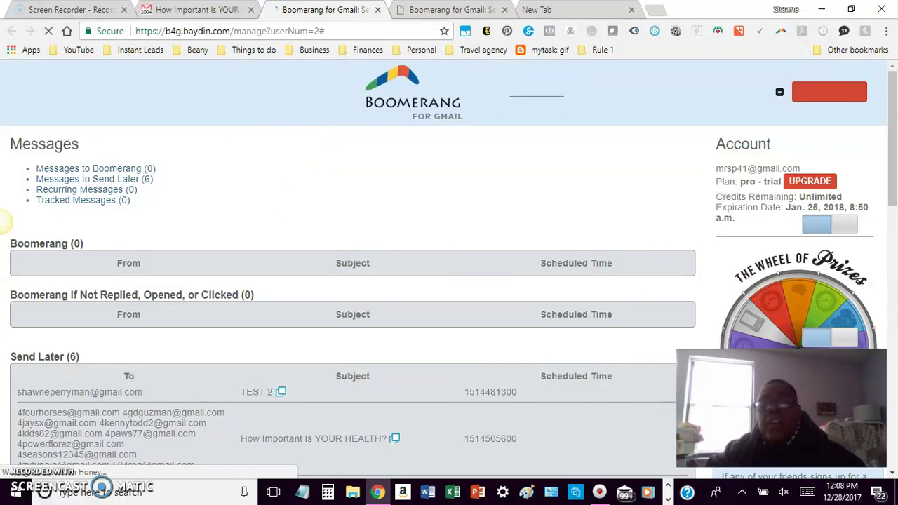
scroll(349, 237, "down", 2)
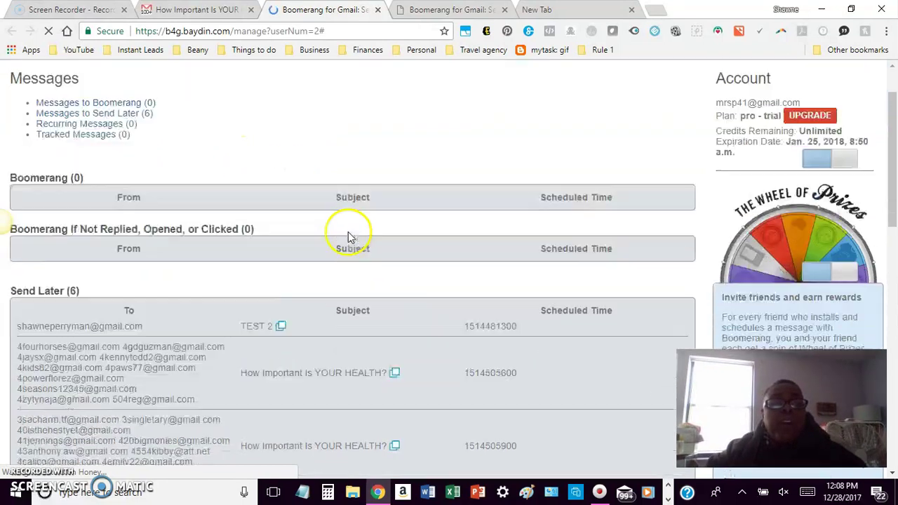
scroll(344, 227, "up", 2)
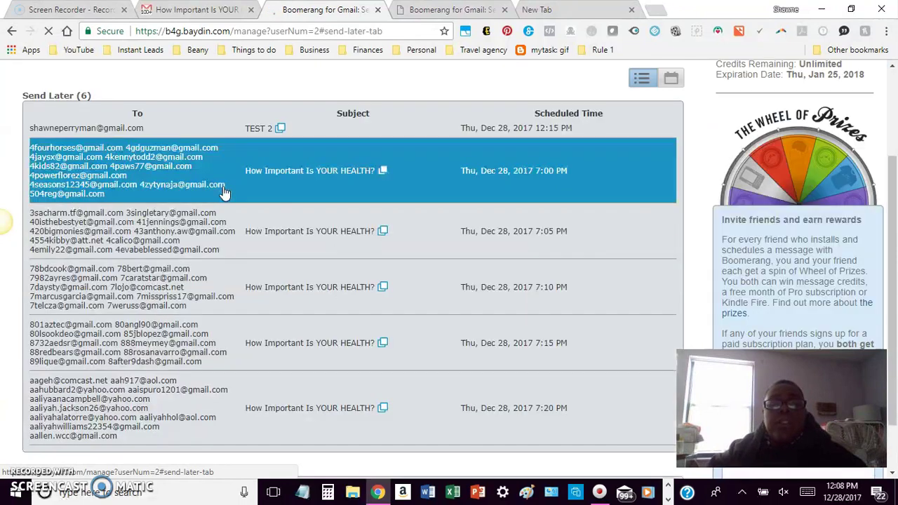
Step: Check the recipient, subject and scheduled time of the "TEST 2" entry in the Send Later list
left_click(238, 186)
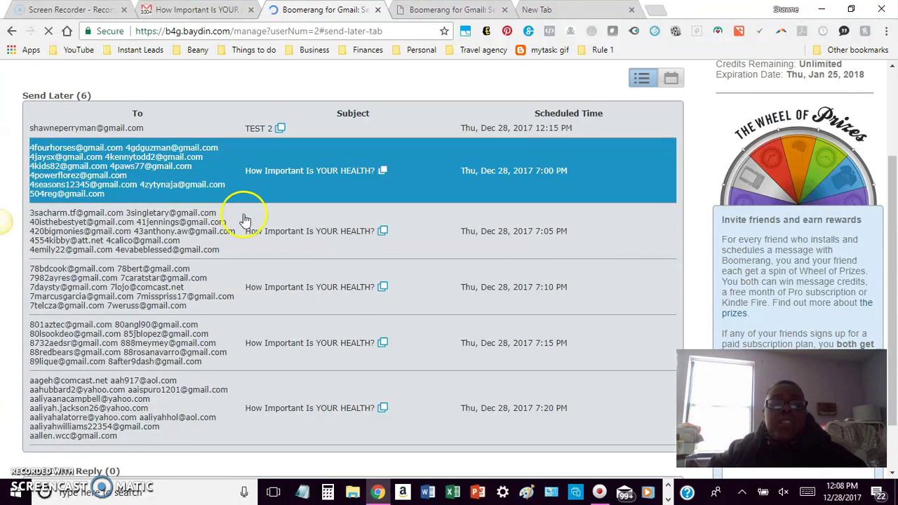
left_click(367, 277)
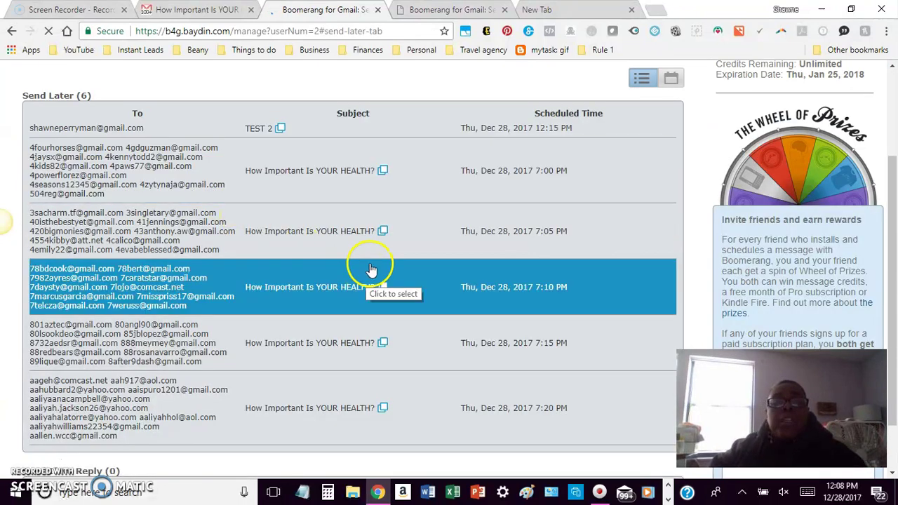
left_click(287, 224)
left_click(188, 144)
left_click(190, 129)
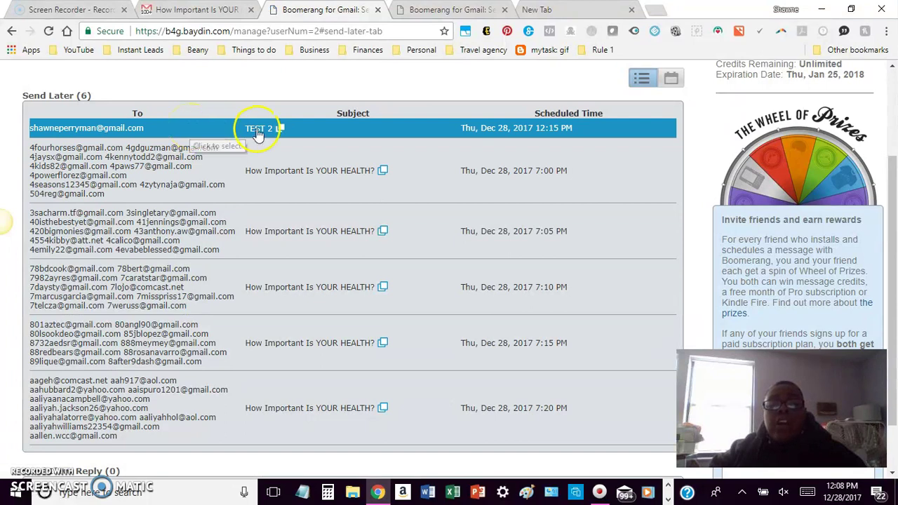
left_click(280, 144)
left_click(278, 130)
left_click(386, 144)
left_click(490, 131)
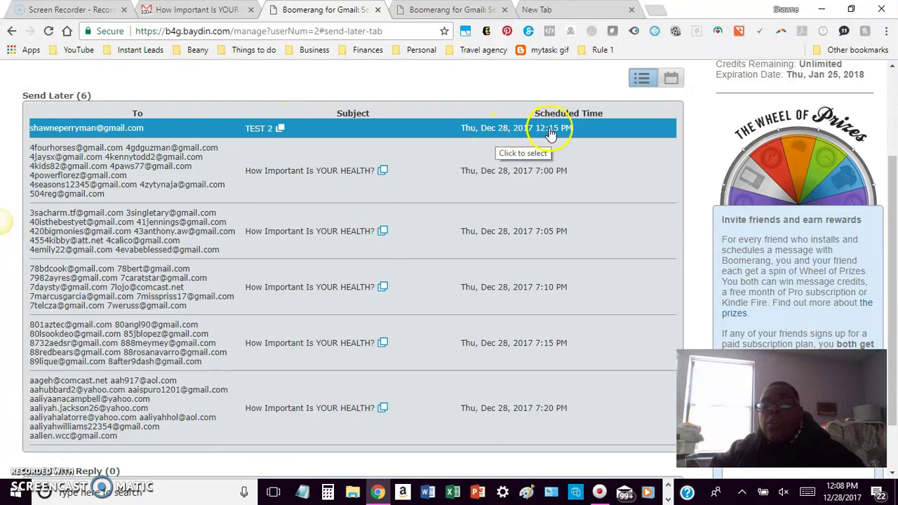
Step: Look through the queued "How Important Is YOUR HEALTH?" messages down to the end of the Send Later list
left_click(412, 189)
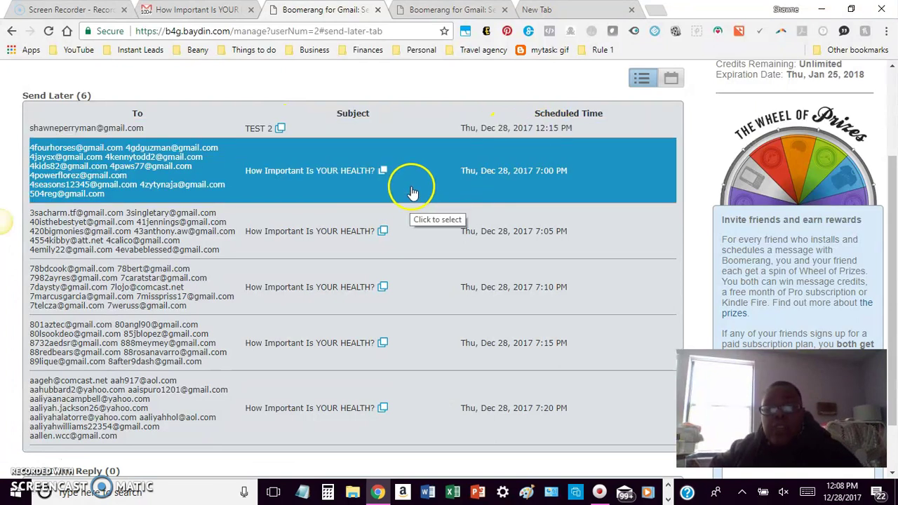
left_click(400, 233)
left_click(410, 291)
left_click(402, 351)
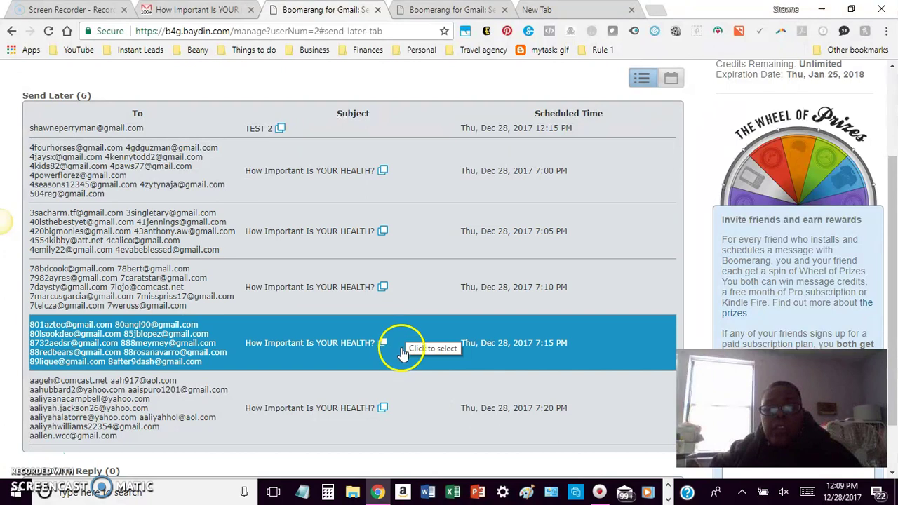
left_click(400, 405)
scroll(401, 377, "down", 2)
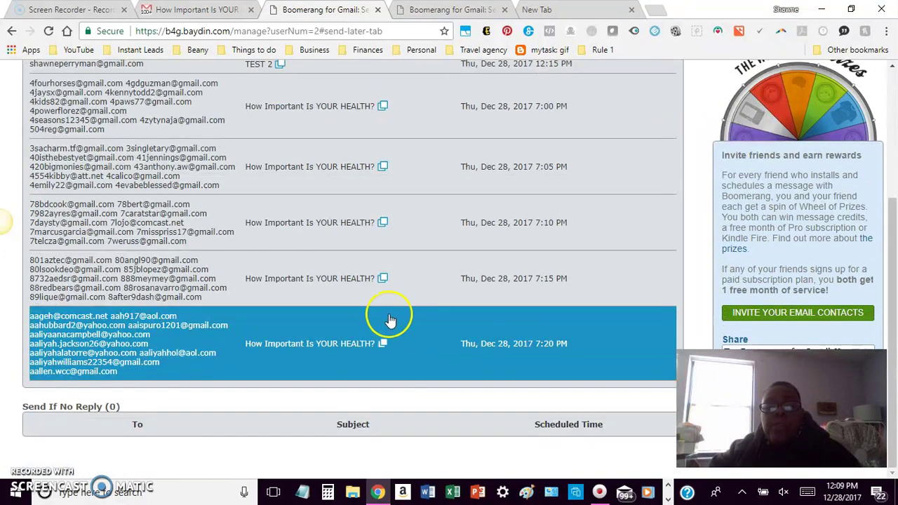
scroll(390, 317, "up", 2)
left_click(391, 312)
left_click(452, 232)
left_click(453, 191)
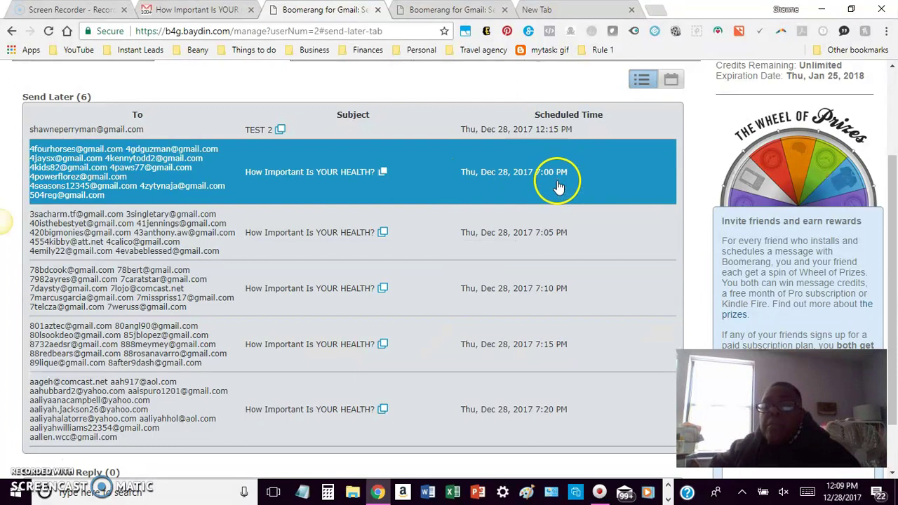
Step: Compare the scheduled times of the successive "How Important Is YOUR HEALTH?" messages
left_click(543, 236)
left_click(526, 281)
left_click(532, 186)
left_click(531, 223)
left_click(531, 277)
left_click(526, 326)
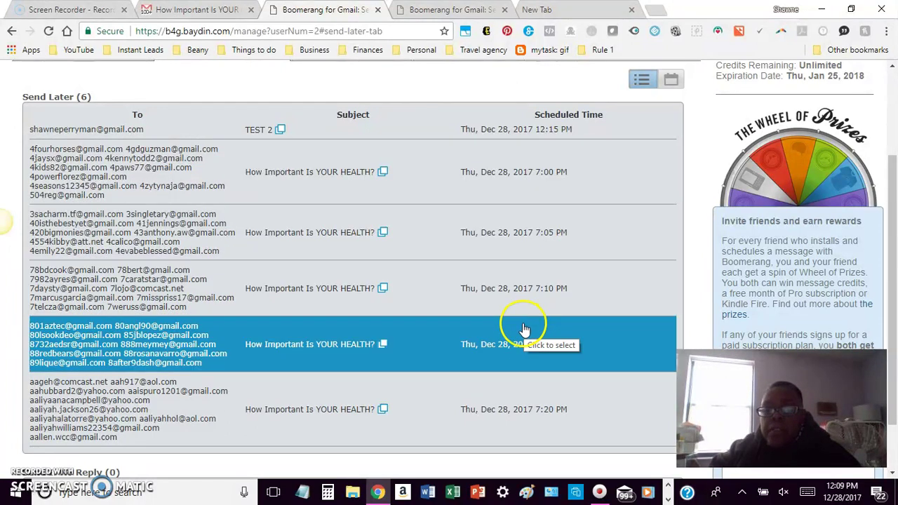
left_click(505, 403)
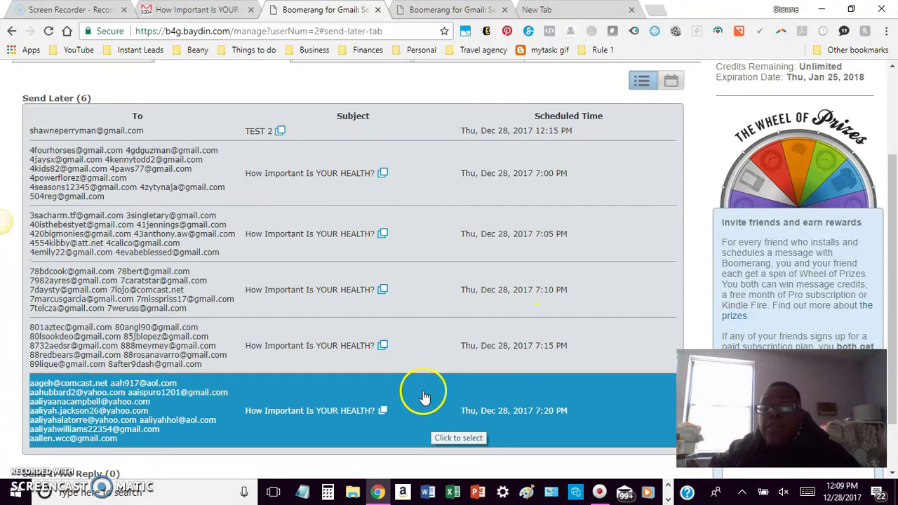
scroll(424, 397, "up", 3)
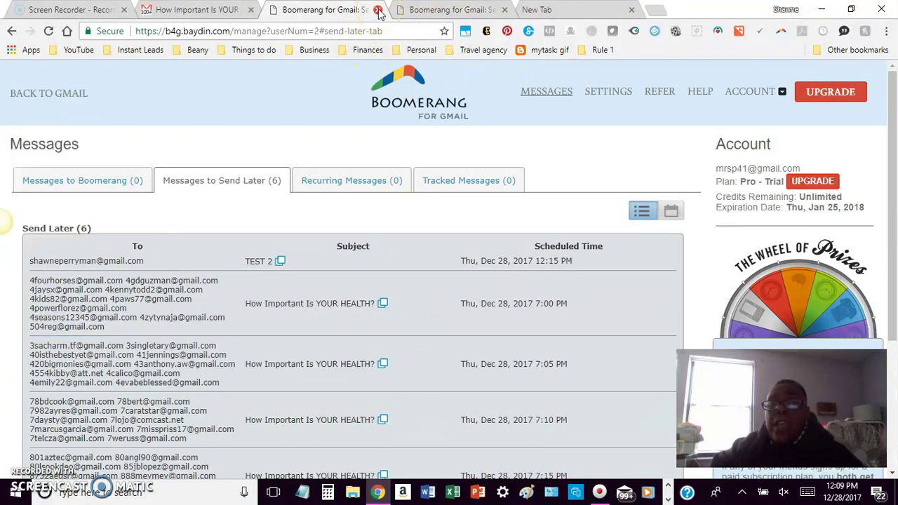
Step: Return to Gmail and compose a new message, replacing its default signature with the copied email body
left_click(202, 10)
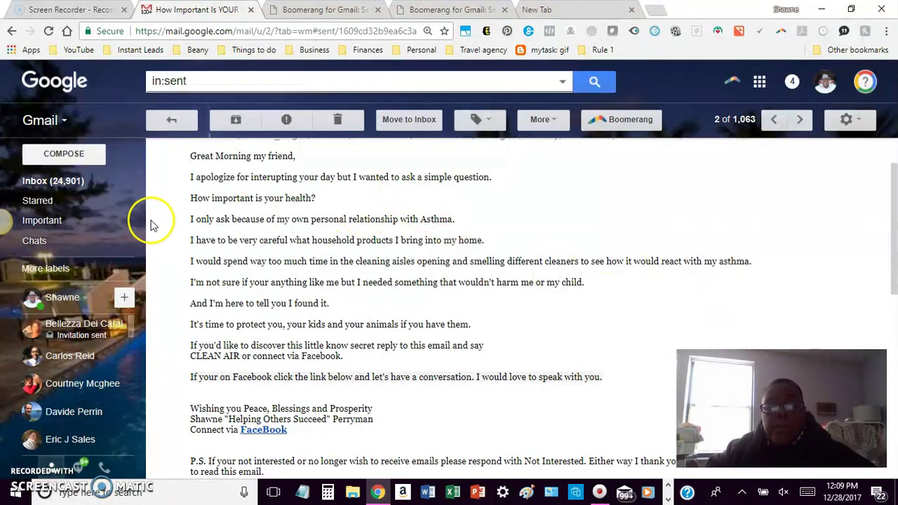
left_click(64, 157)
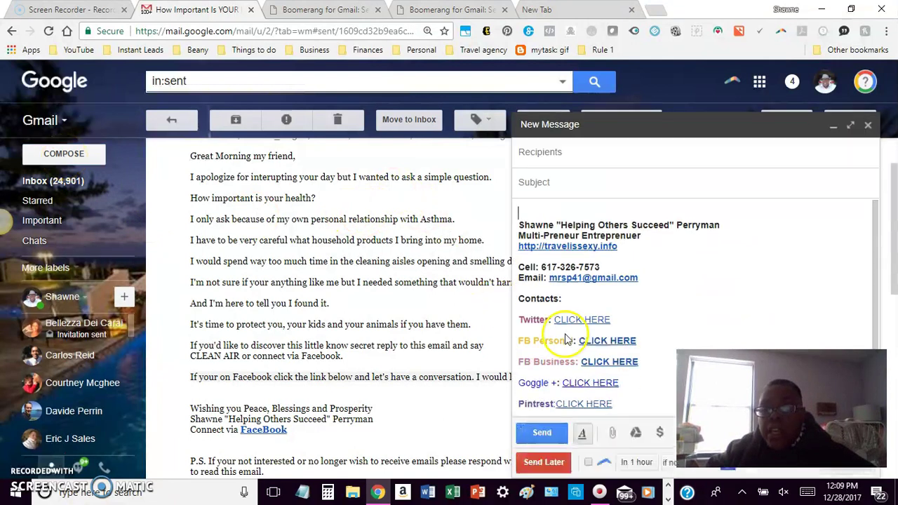
left_click(612, 328)
mouse_move(622, 343)
left_mouse_down()
mouse_move(500, 176)
mouse_move(514, 180)
left_mouse_up()
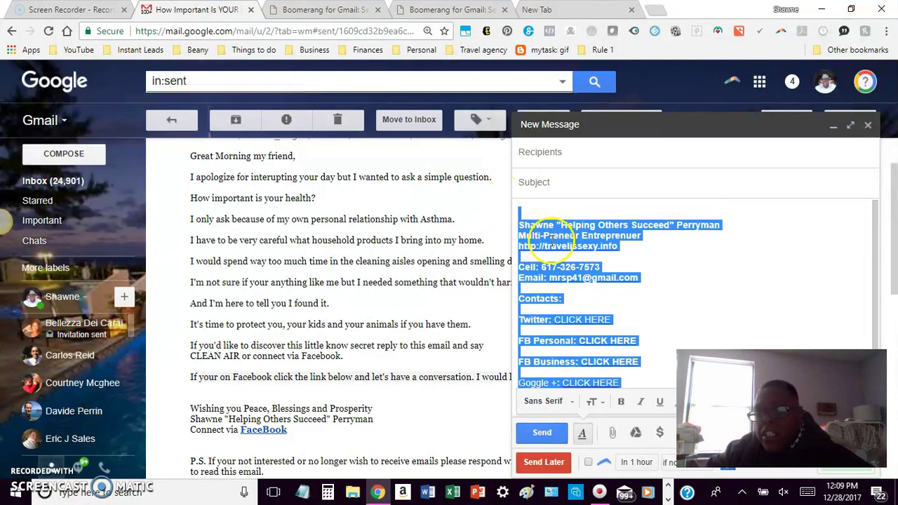
right_click(555, 244)
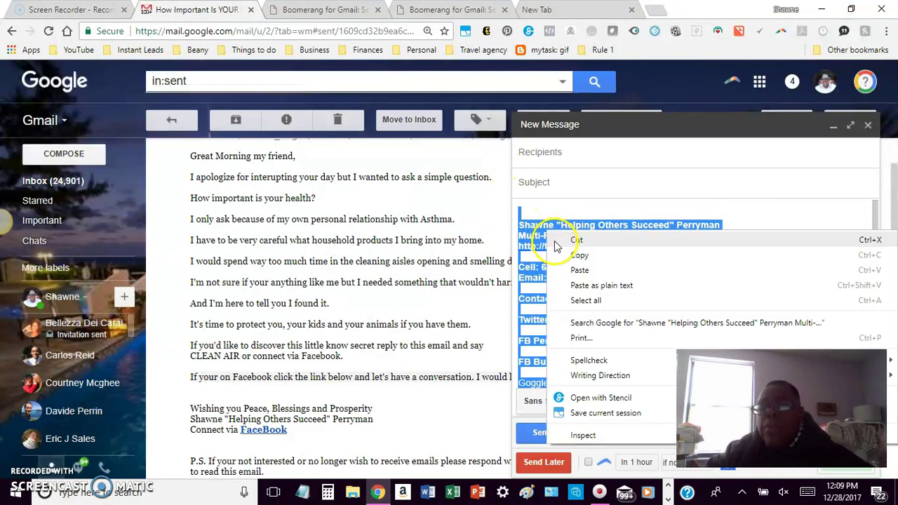
left_click(579, 269)
Step: Set the subject to "TEST 3" and address the message to the sender's own other Gmail contact
left_click(565, 188)
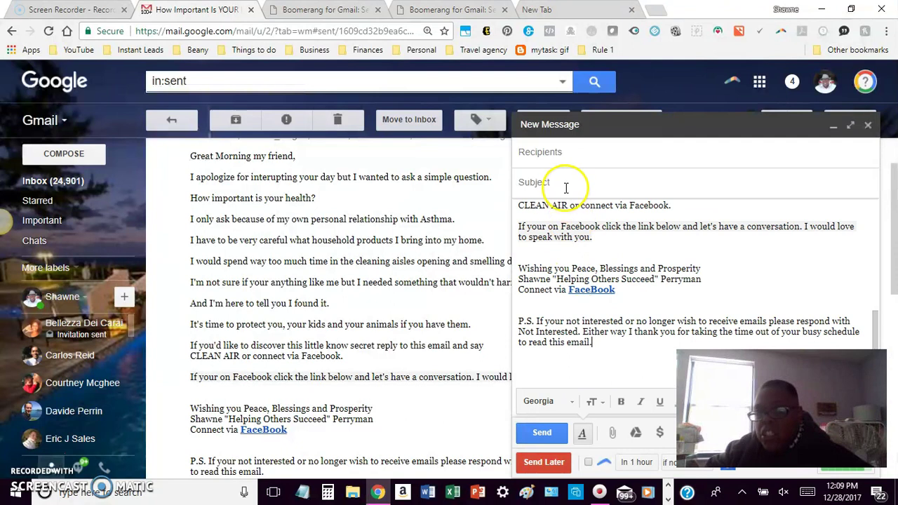
type("TEST 3")
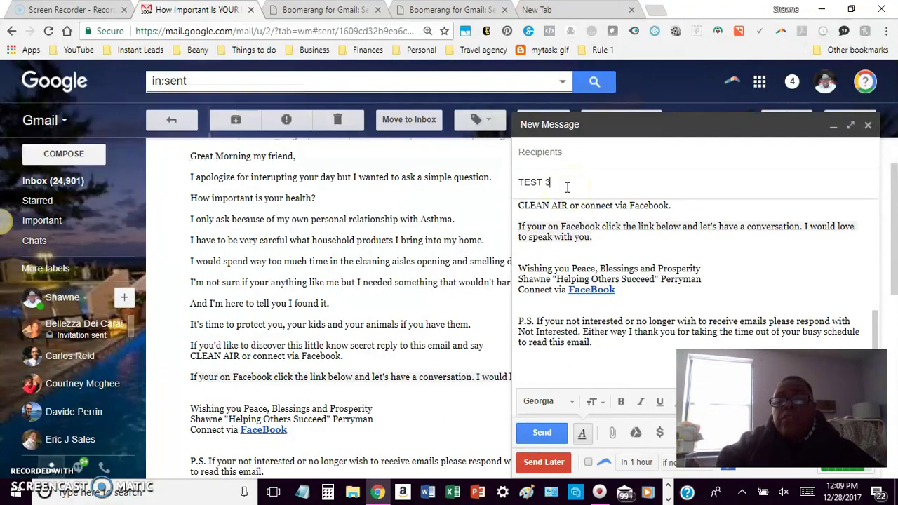
left_click(573, 151)
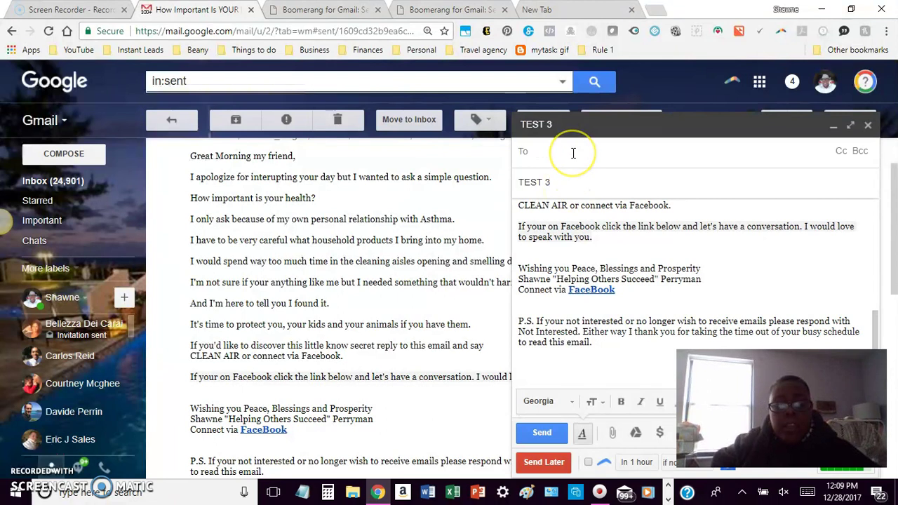
type("SHA")
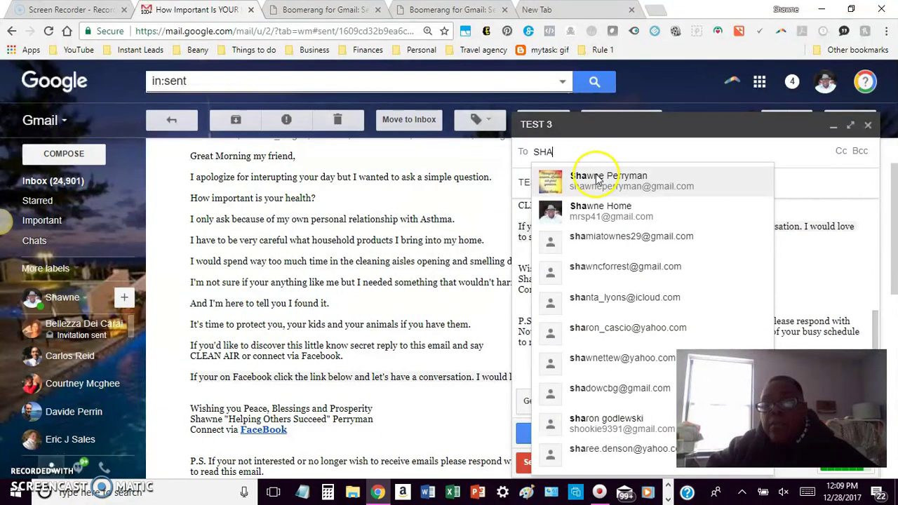
left_click(581, 177)
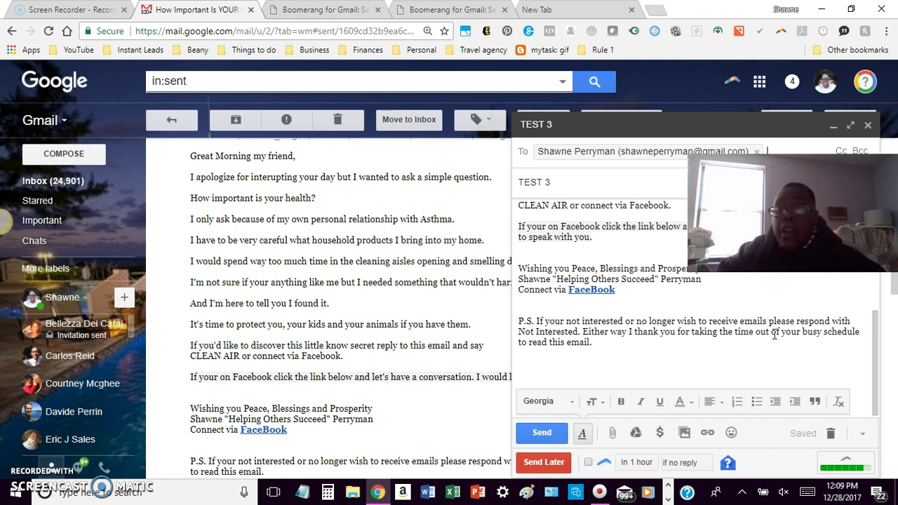
Step: Turn on Boomerang for the message at the specific time 12/28/2017 12:20 PM, with the "if no reply" condition
left_click(589, 468)
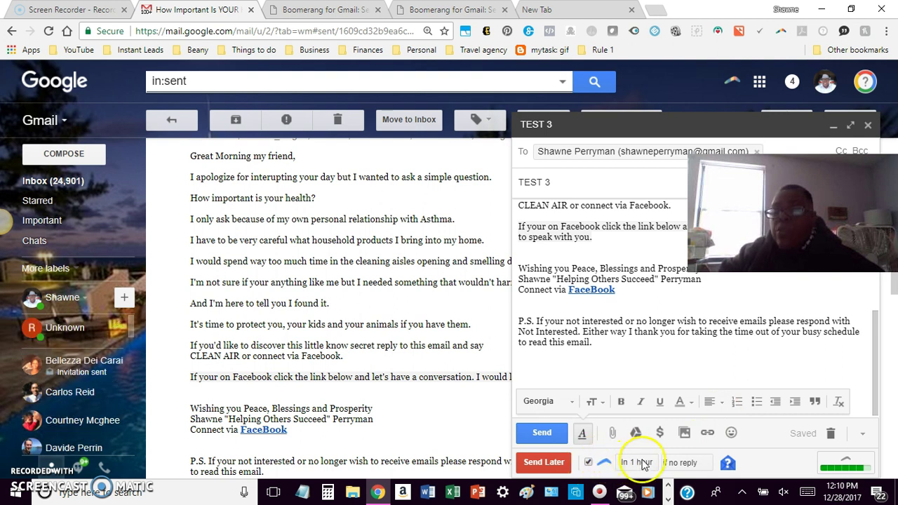
left_click(642, 463)
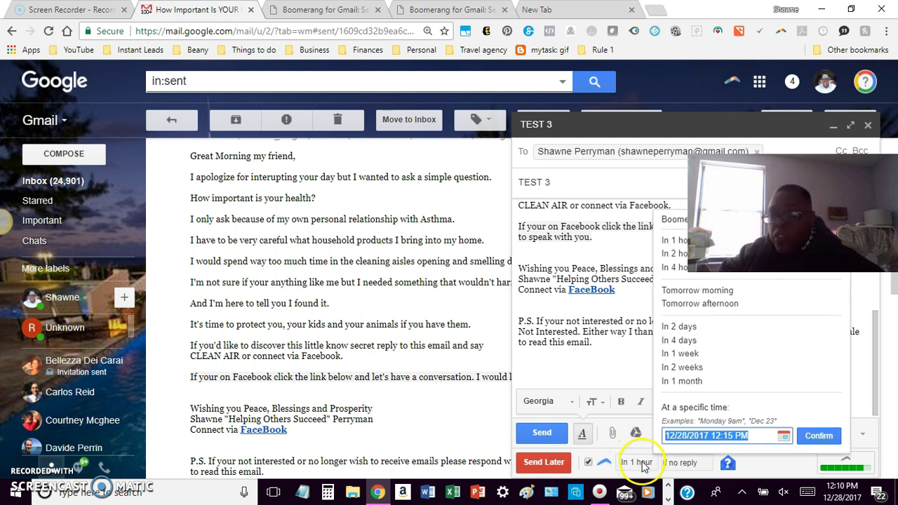
left_click_drag(764, 232, 736, 149)
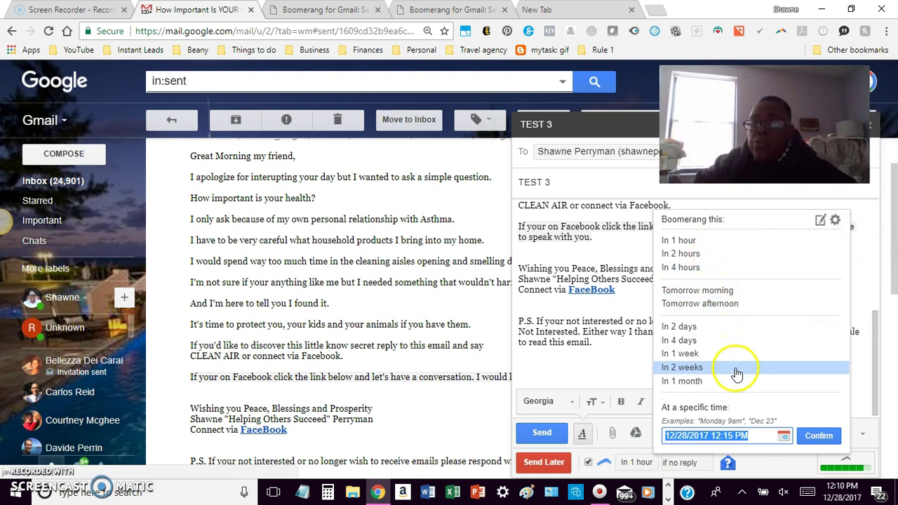
left_click(734, 439)
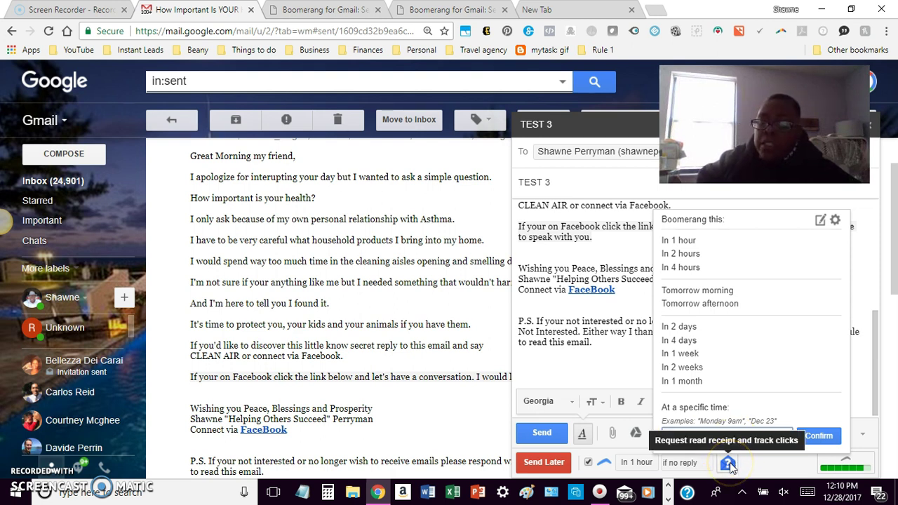
left_click(774, 420)
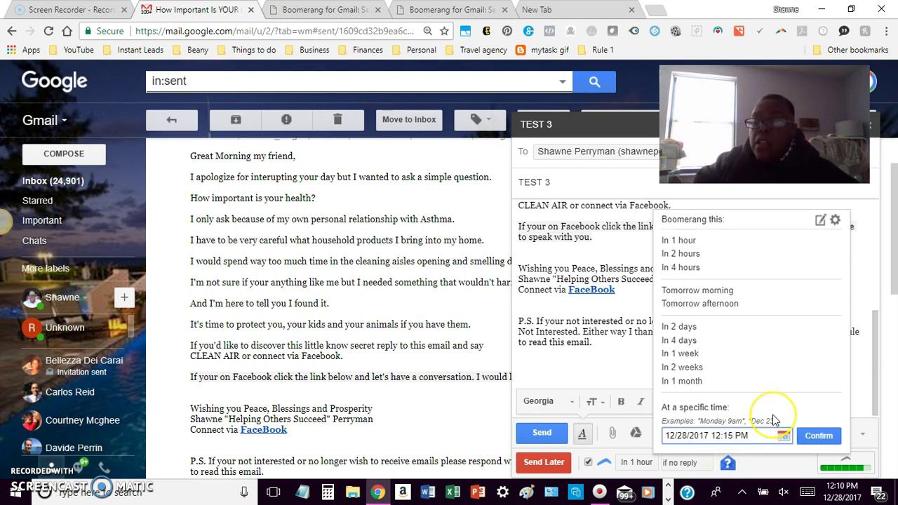
key("BackSpace")
key("BackSpace")
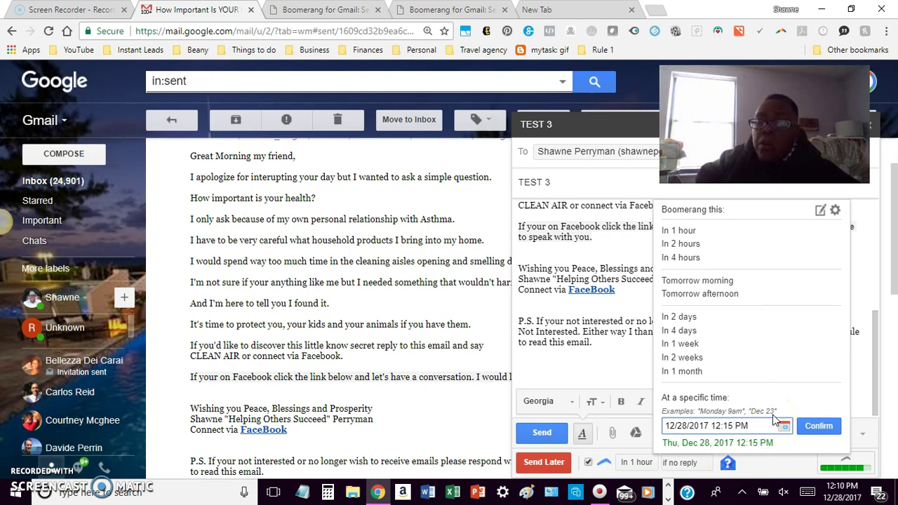
type("20")
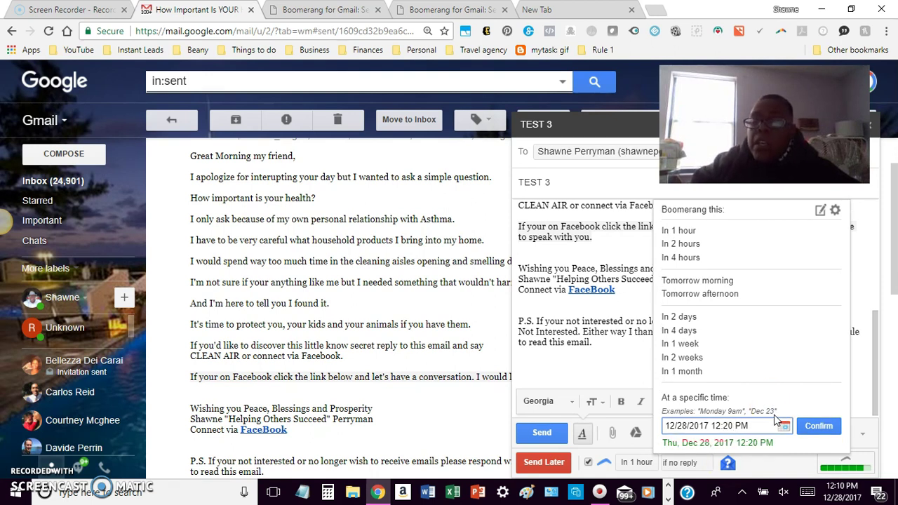
left_click(817, 425)
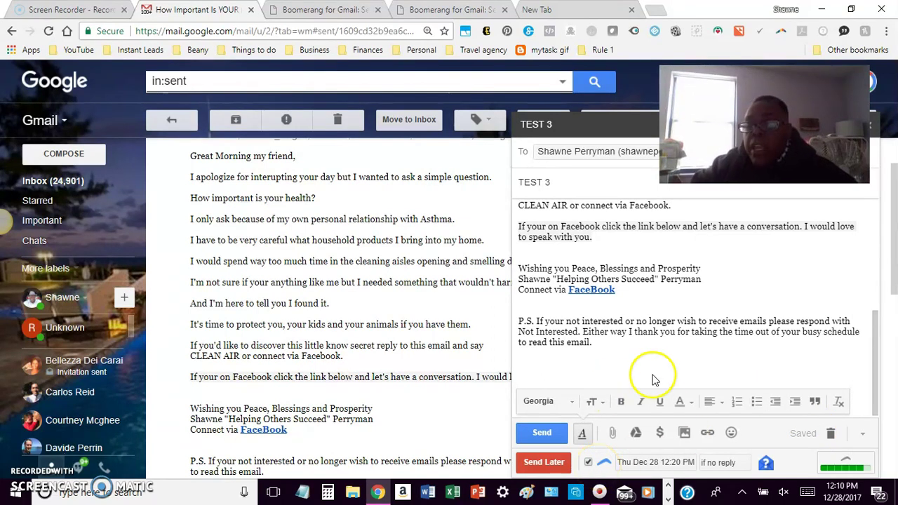
left_click(717, 468)
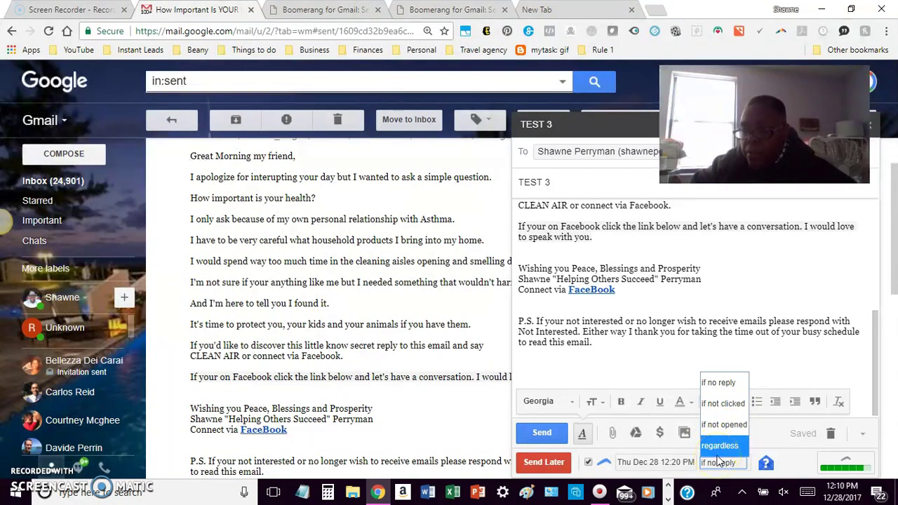
left_click(802, 463)
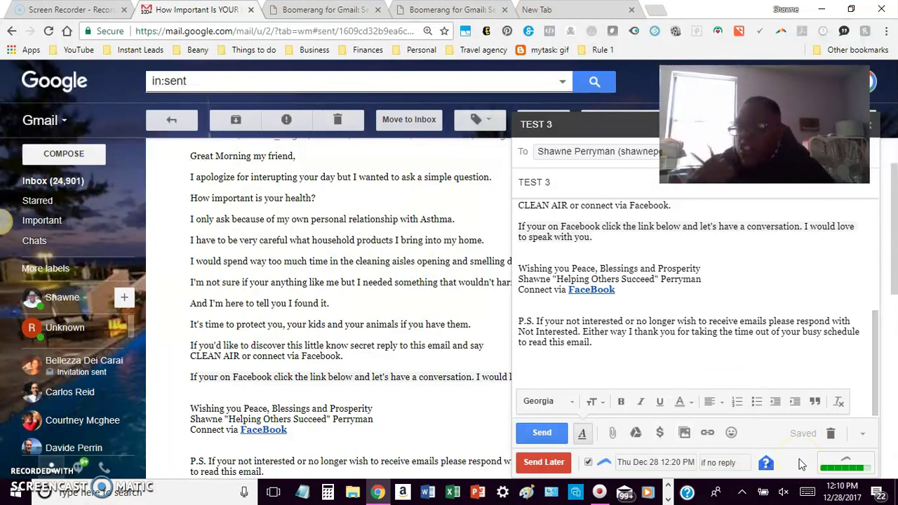
Step: Review the Respondable analysis of the TEST 3 message, including the recommendation for its reading level
left_click(846, 463)
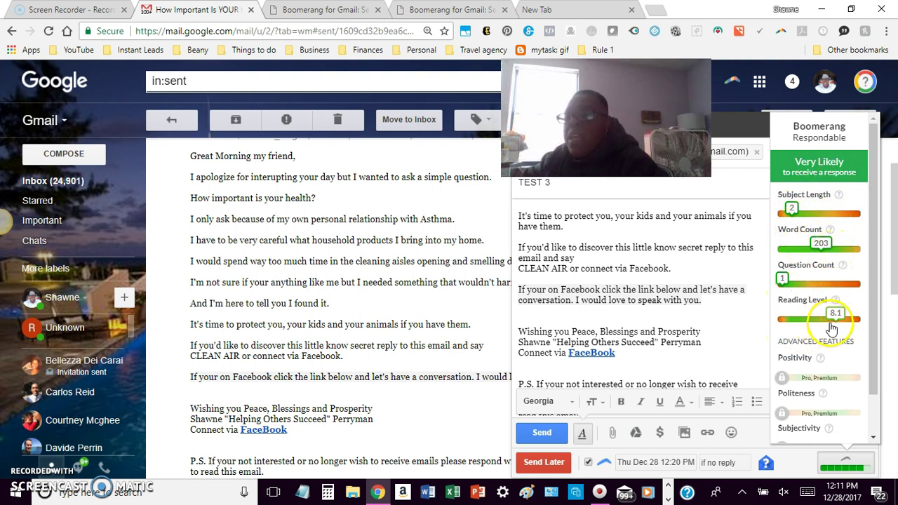
scroll(833, 345, "down", 1)
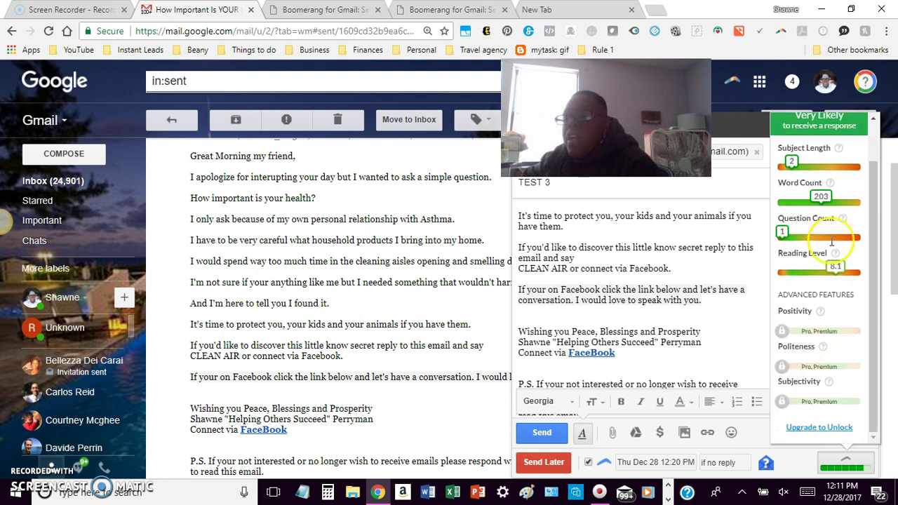
left_click(836, 268)
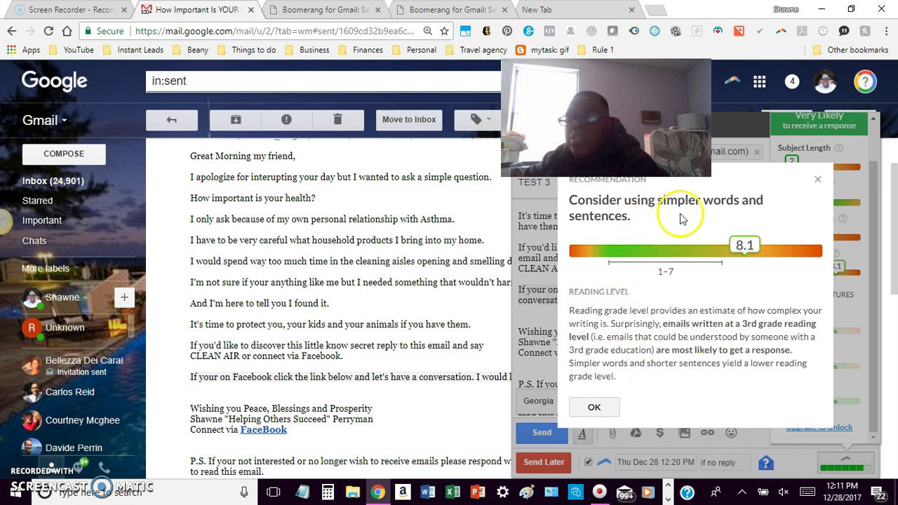
left_click(816, 181)
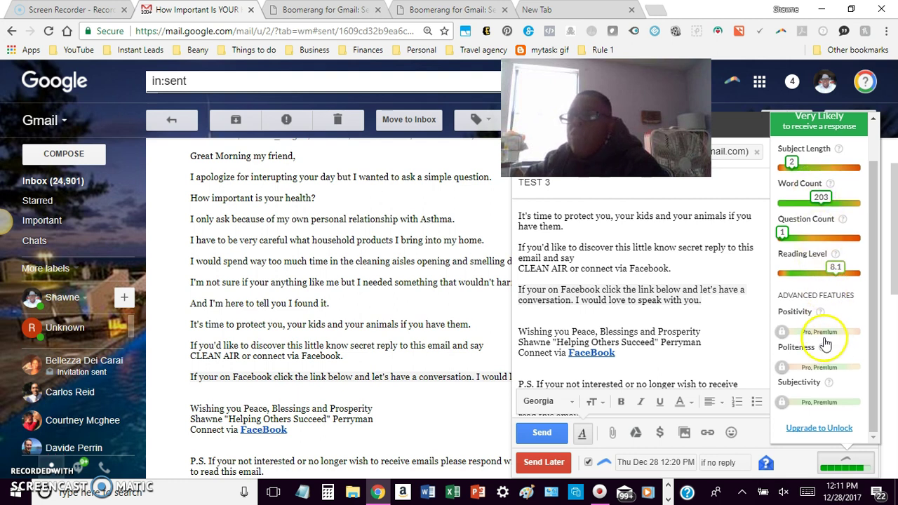
scroll(825, 345, "up", 1)
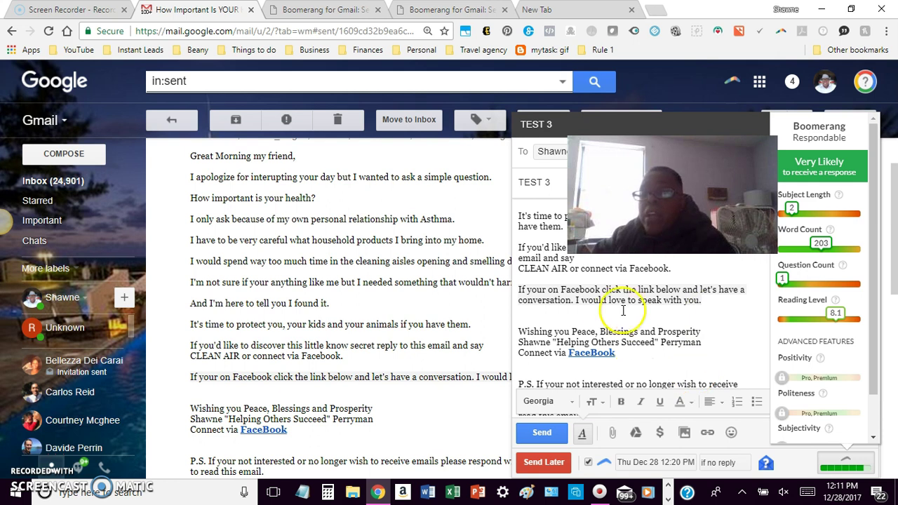
Step: Send the TEST 3 message immediately and switch to Boomerang's message manager to check the scheduled messages
left_click(554, 436)
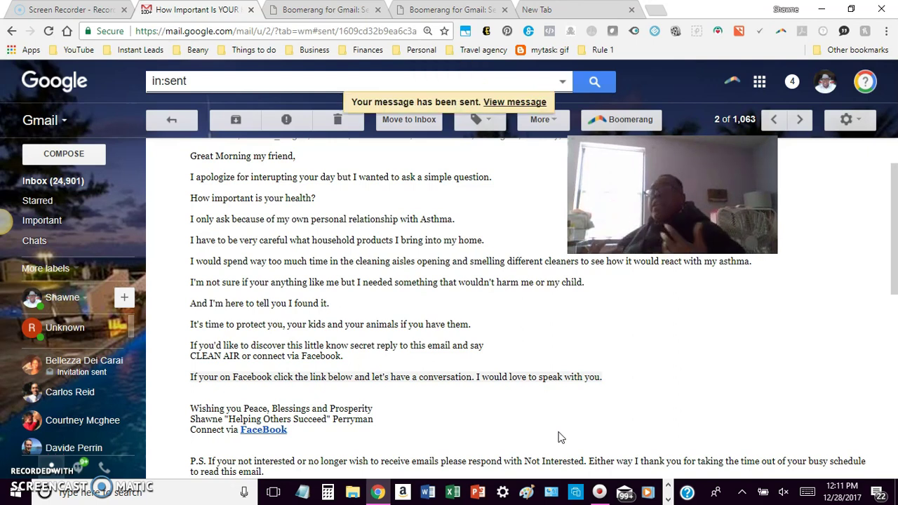
left_click(618, 353)
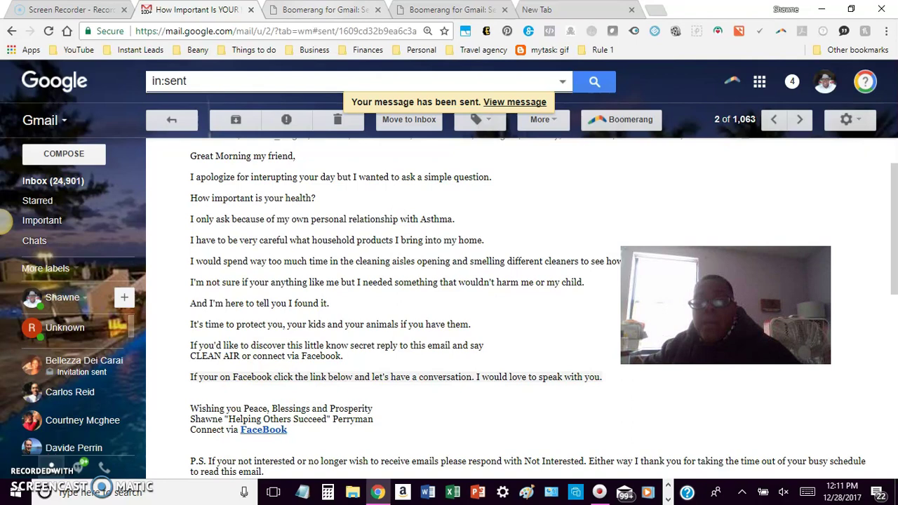
left_click(324, 10)
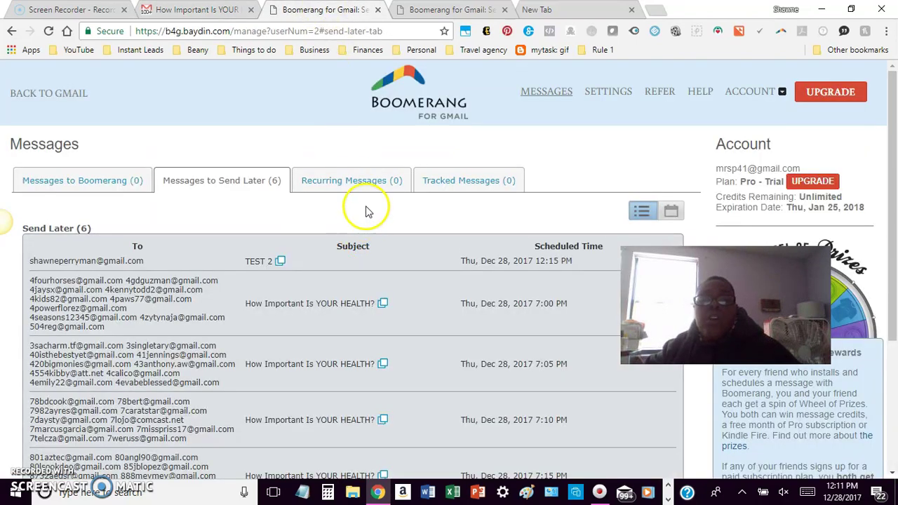
scroll(375, 244, "down", 3)
scroll(375, 251, "up", 3)
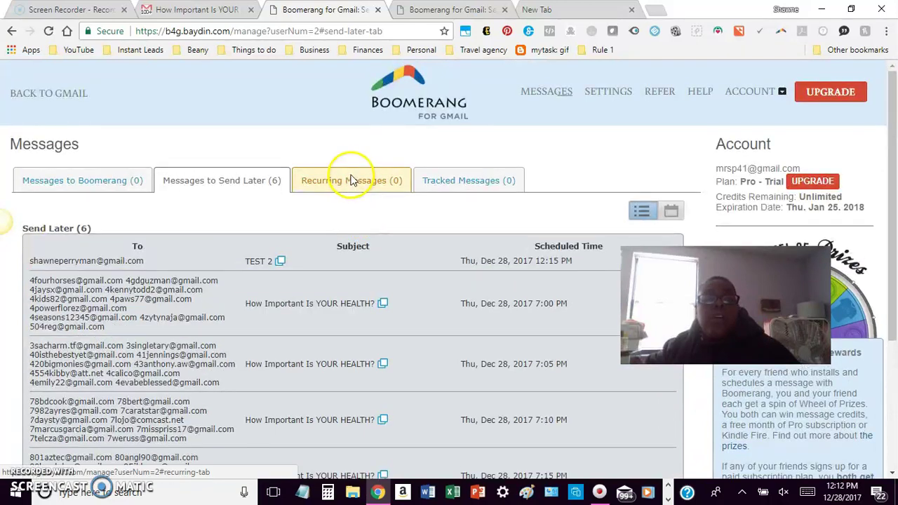
Step: Check the recurring messages and the tracked messages in Boomerang's message manager
left_click(353, 186)
scroll(468, 257, "down", 2)
scroll(467, 255, "down", 1)
scroll(469, 245, "up", 3)
left_click(457, 182)
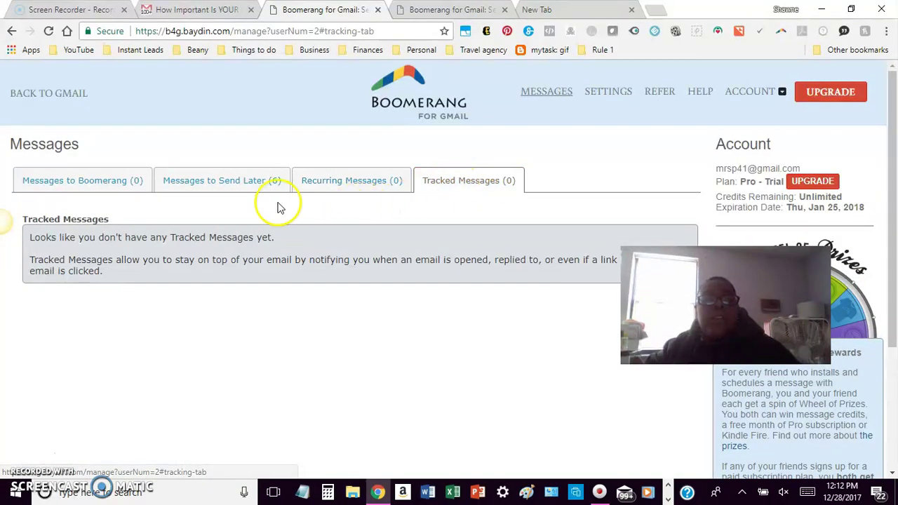
Step: Return to the messages to send later and review the scheduled emails down to the "Send If No Reply" section
left_click(217, 181)
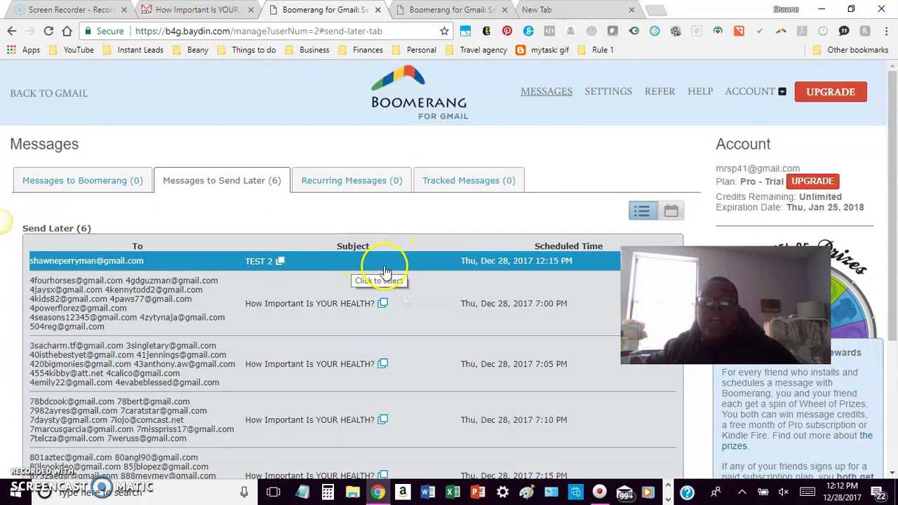
scroll(386, 267, "down", 1)
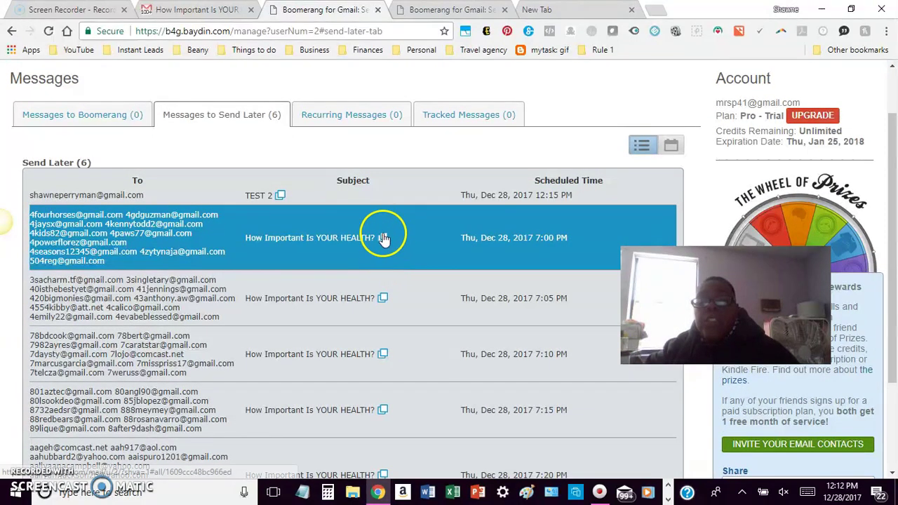
scroll(351, 242, "up", 1)
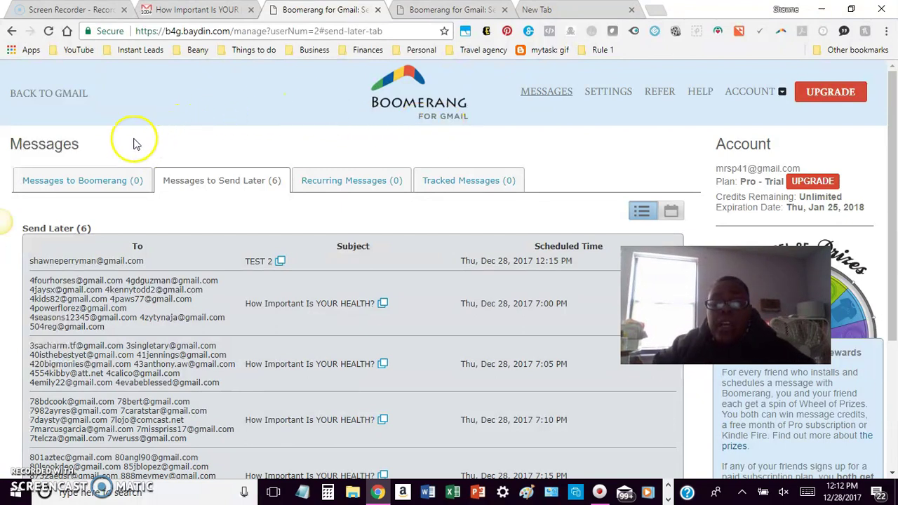
scroll(134, 141, "down", 1)
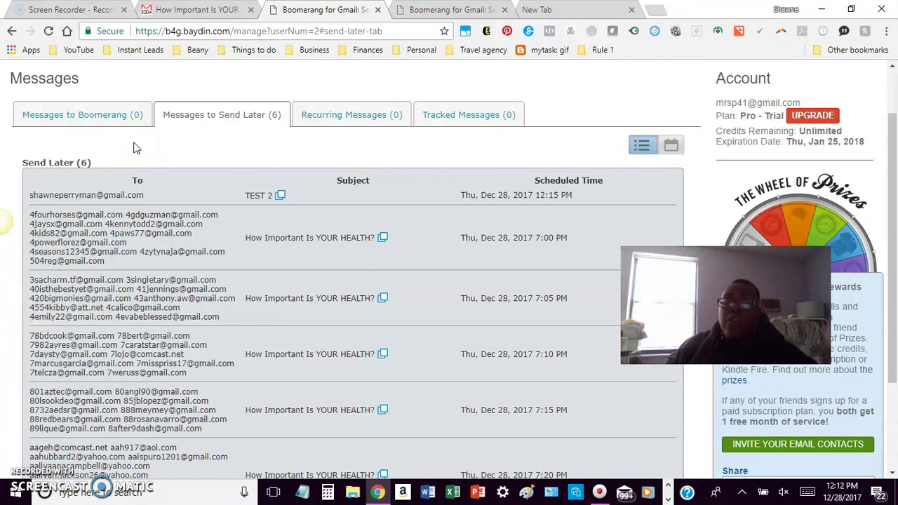
scroll(238, 207, "down", 2)
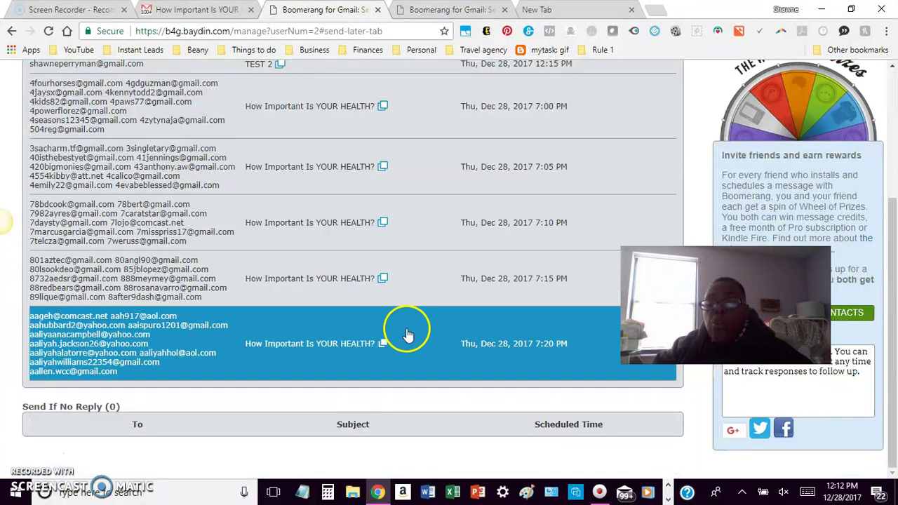
scroll(408, 340, "up", 3)
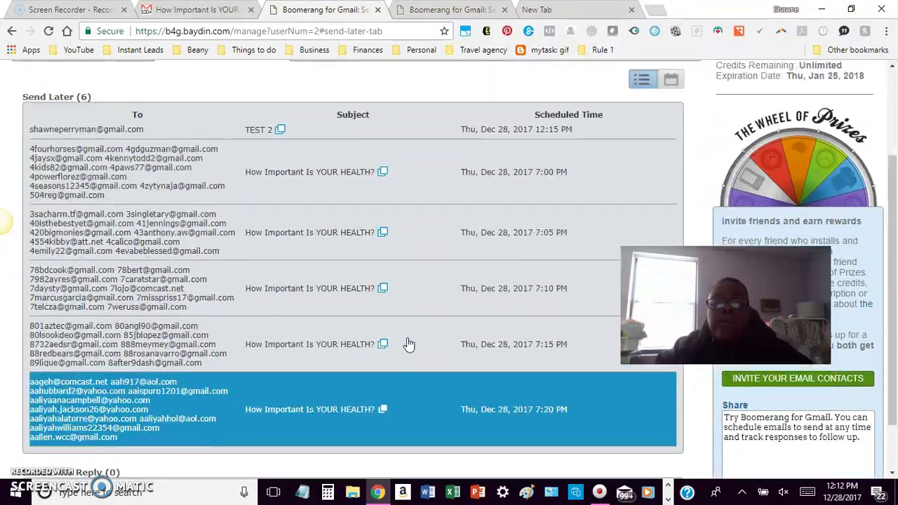